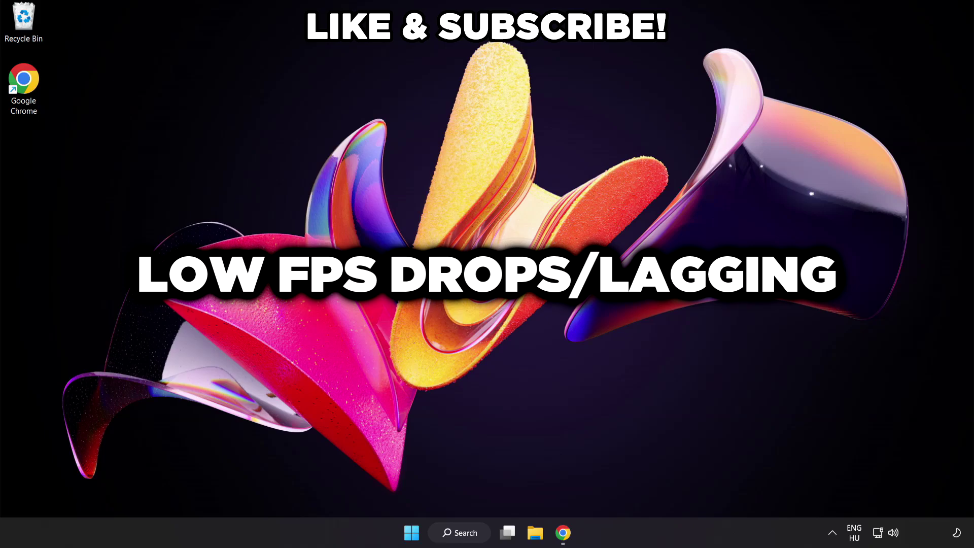
# Search for 'edit power plan' and open the Balanced plan's Edit Plan Settings page.
pyautogui.click(470, 535)
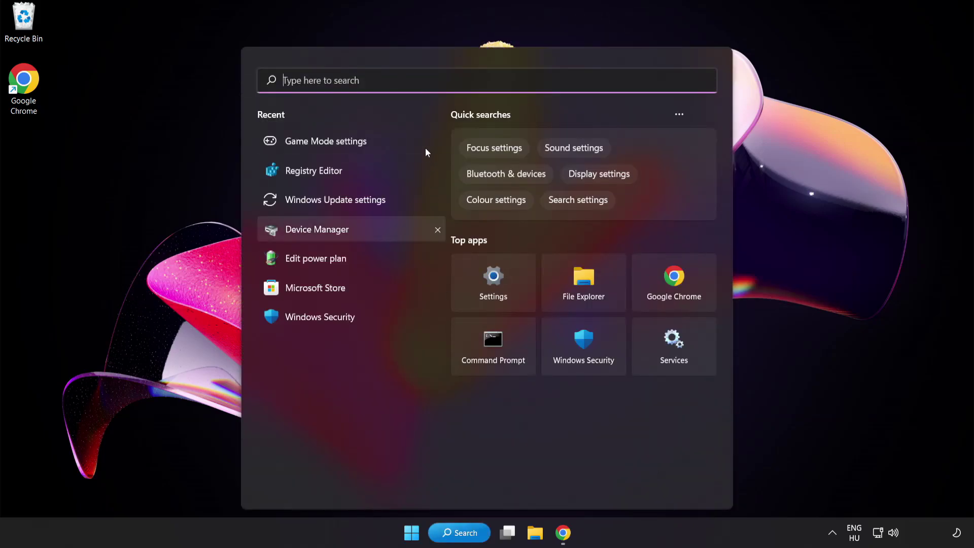
pyautogui.write('edit power plan')
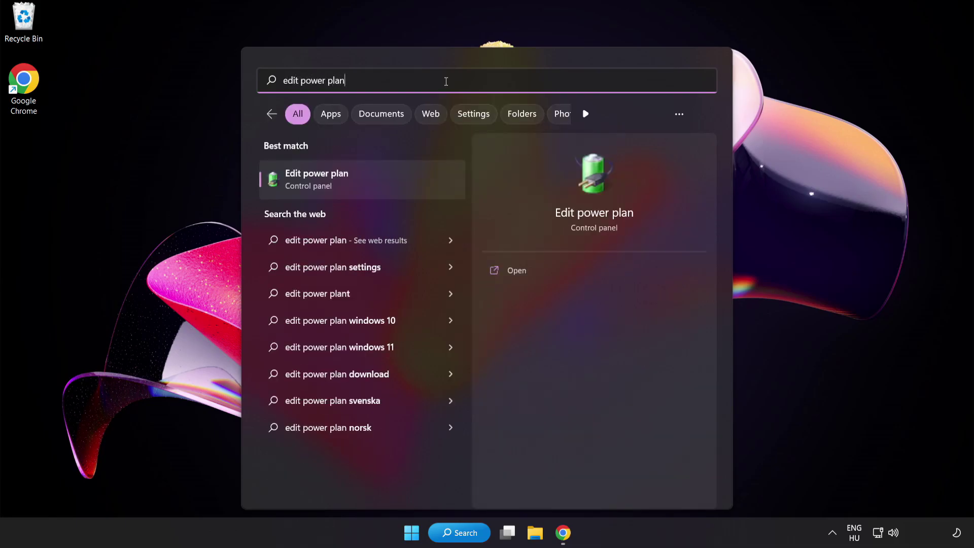
pyautogui.click(397, 189)
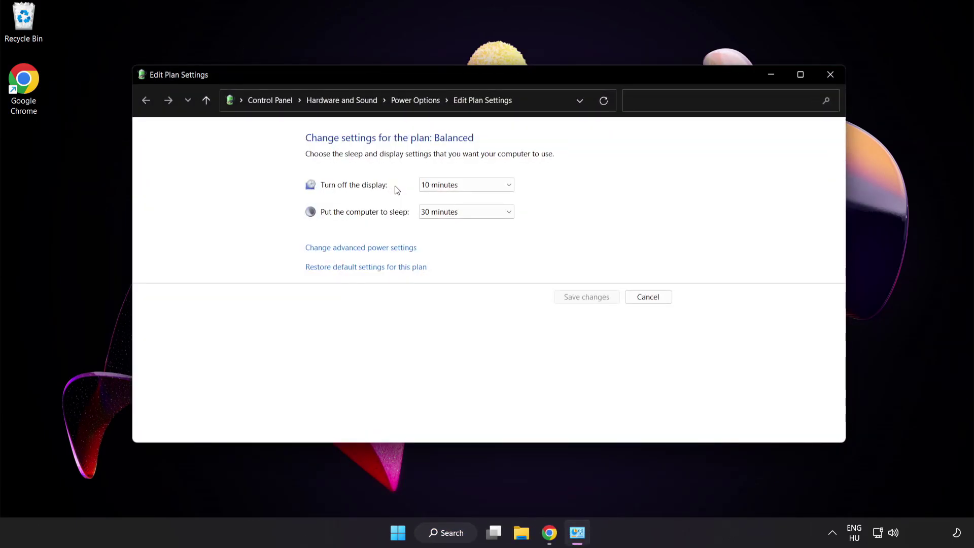
# Switch the active power plan from Balanced to High performance and close Power Options.
pyautogui.click(424, 102)
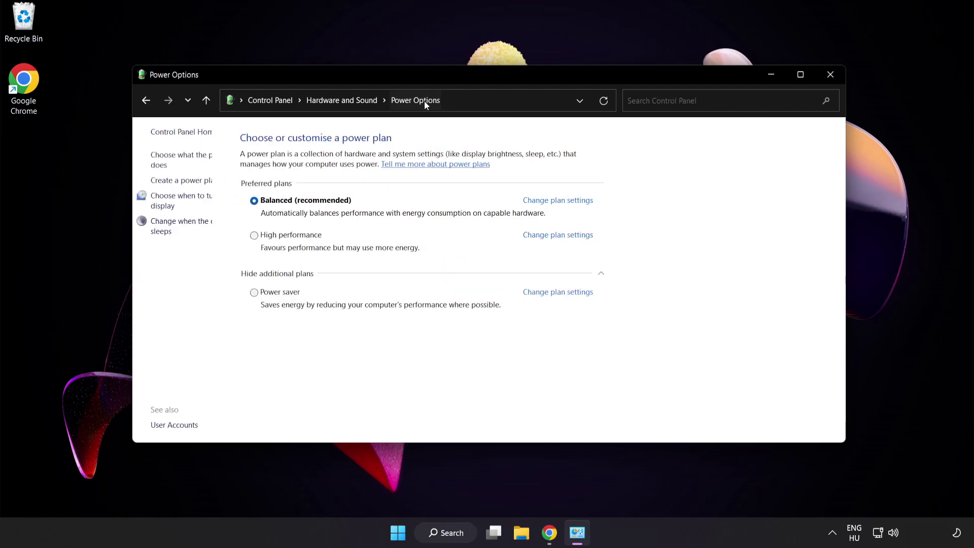
pyautogui.click(325, 237)
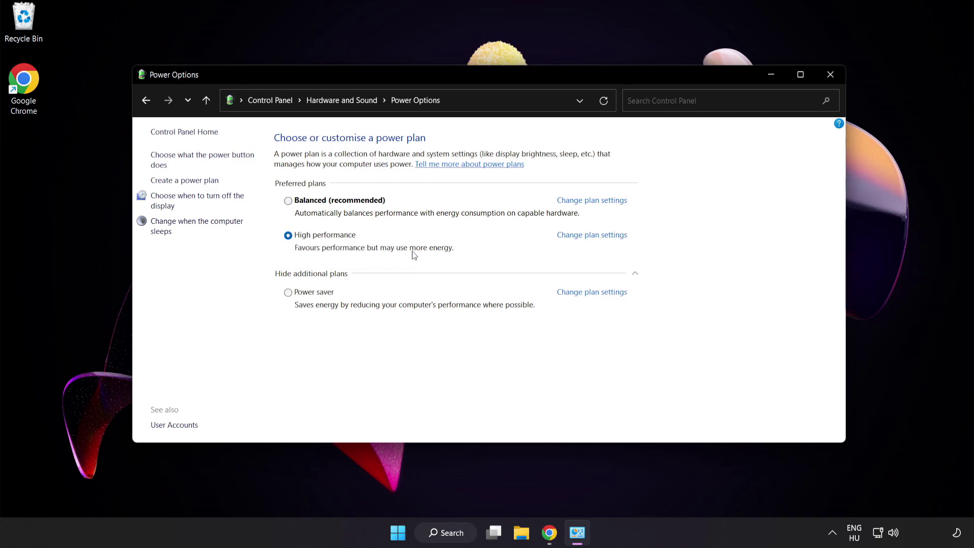
pyautogui.click(831, 75)
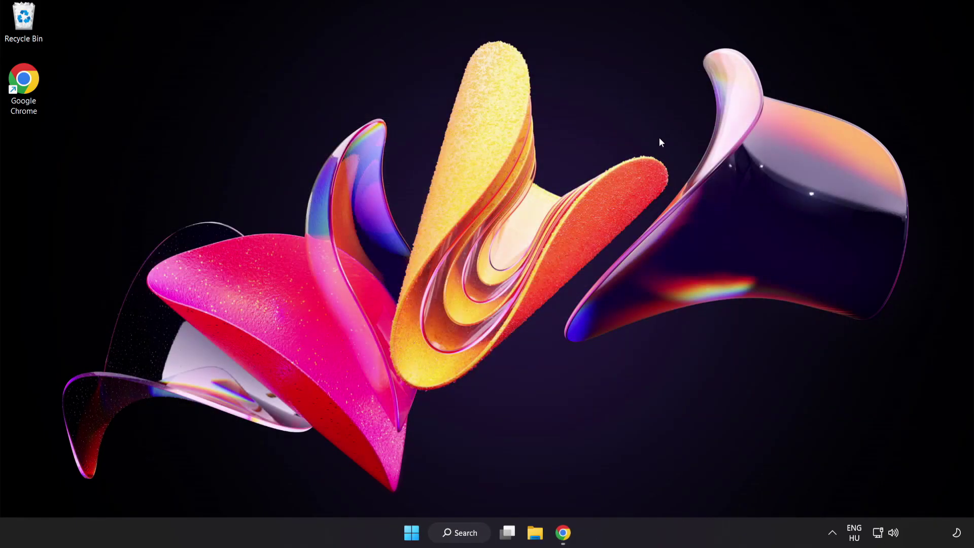
# Search Windows for 'device manager'.
pyautogui.click(457, 530)
pyautogui.write('d')
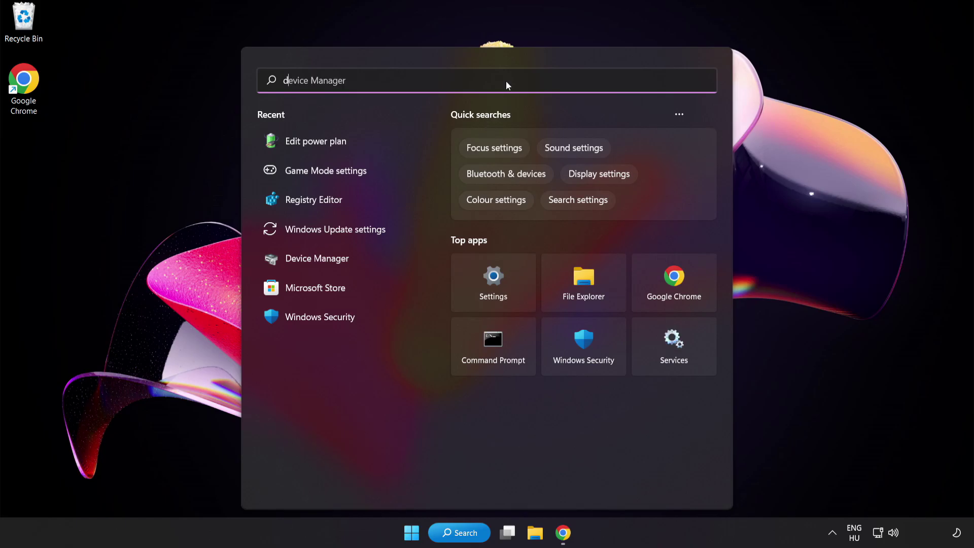
pyautogui.write('evice manager')
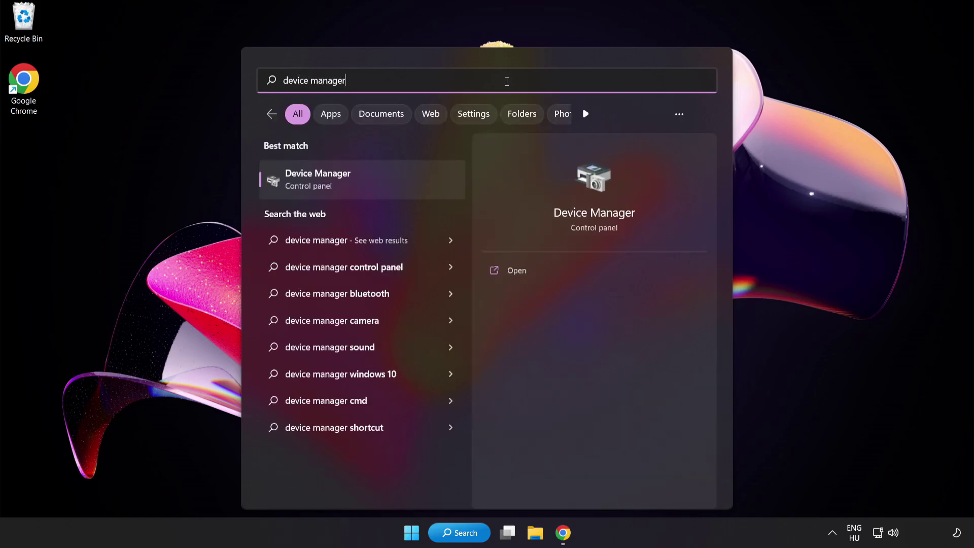
# Open Device Manager and select the VMware SVGA 3D adapter under Display adapters.
pyautogui.click(399, 184)
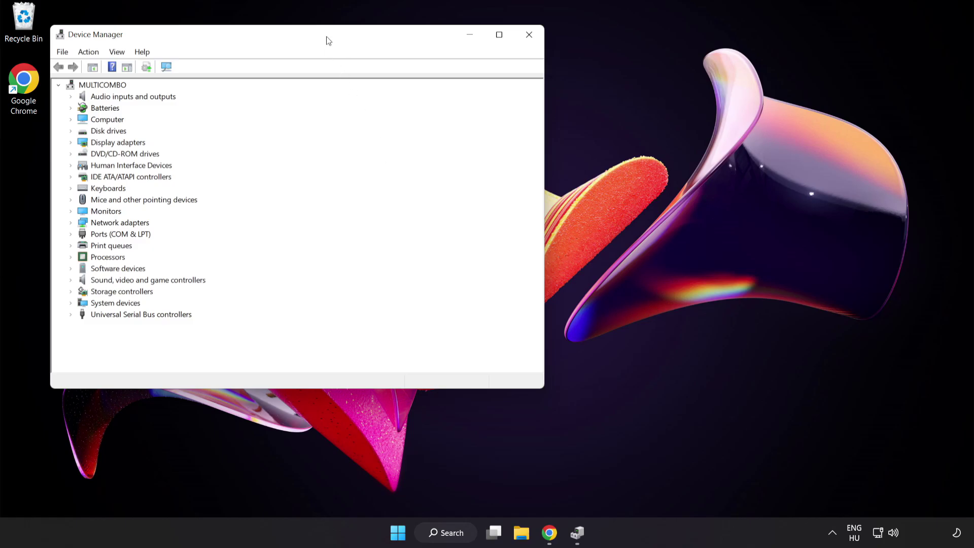
pyautogui.moveTo(328, 39); pyautogui.dragTo(494, 100)
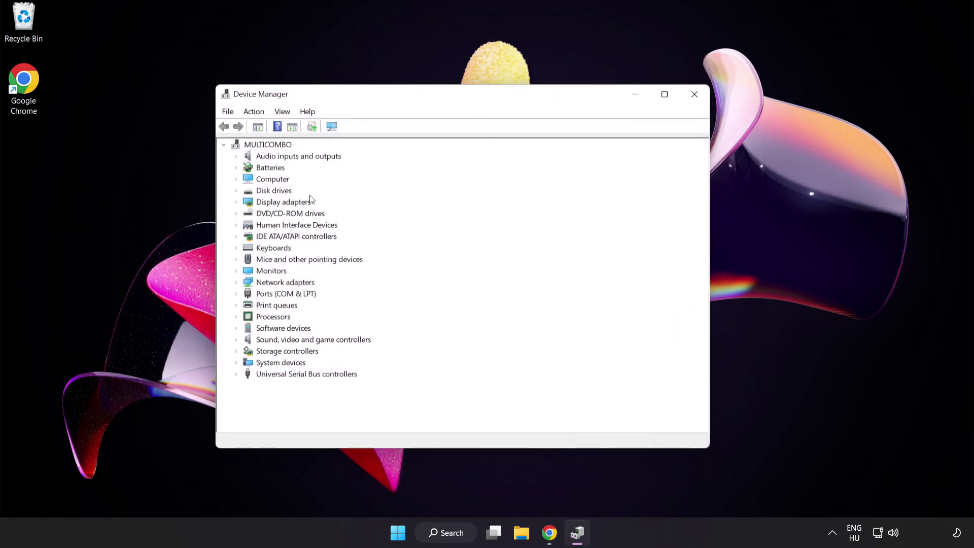
pyautogui.click(250, 204)
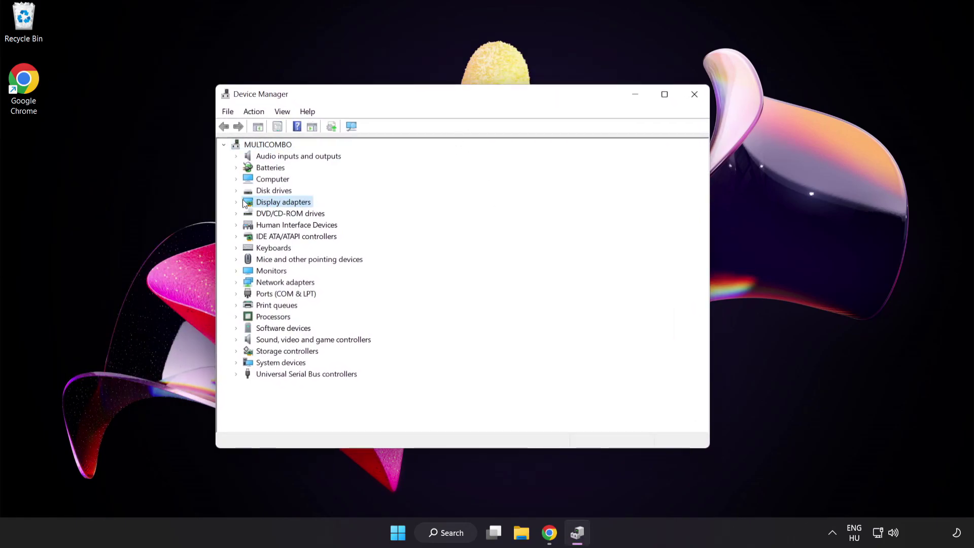
pyautogui.click(236, 203)
pyautogui.click(277, 214)
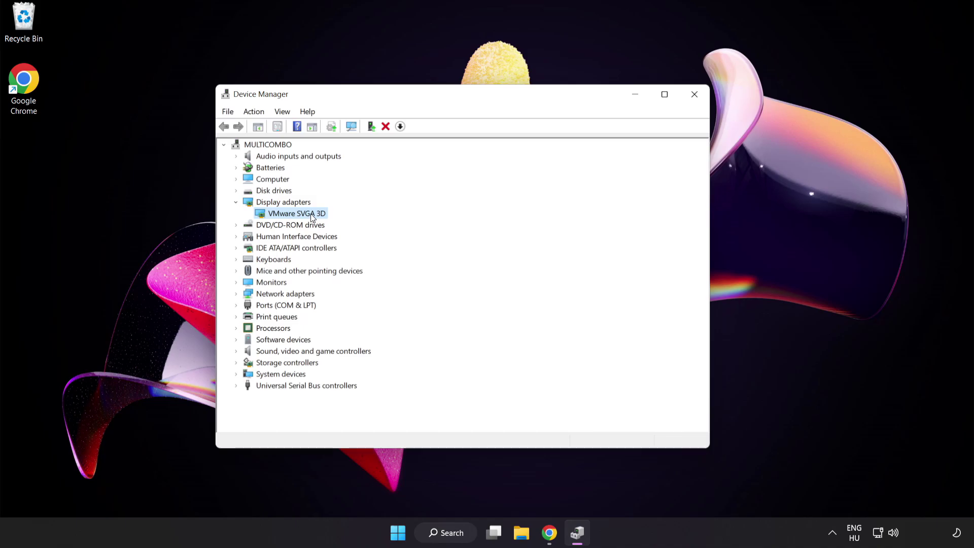
# Search automatically for a newer VMware SVGA 3D driver, dismiss the result, and close Device Manager.
pyautogui.rightClick(310, 214)
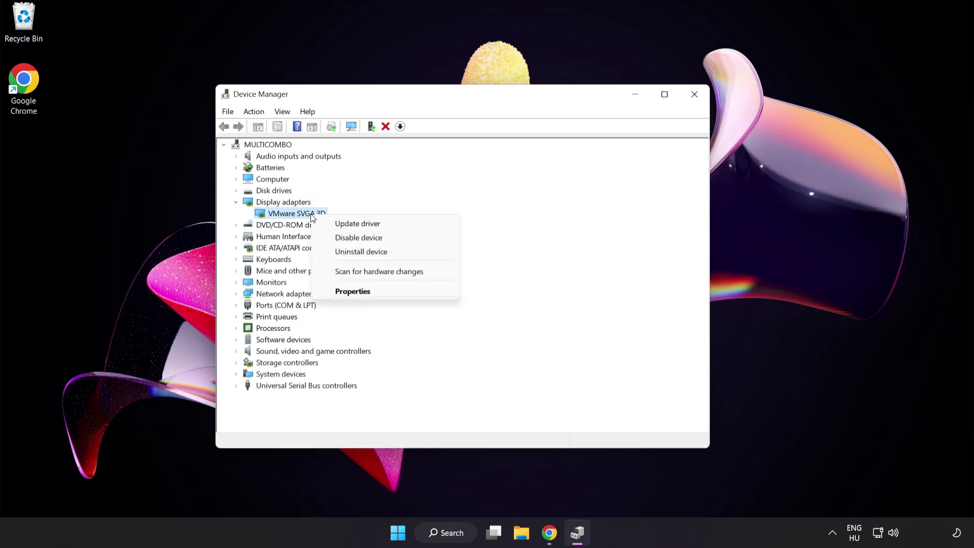
pyautogui.click(385, 226)
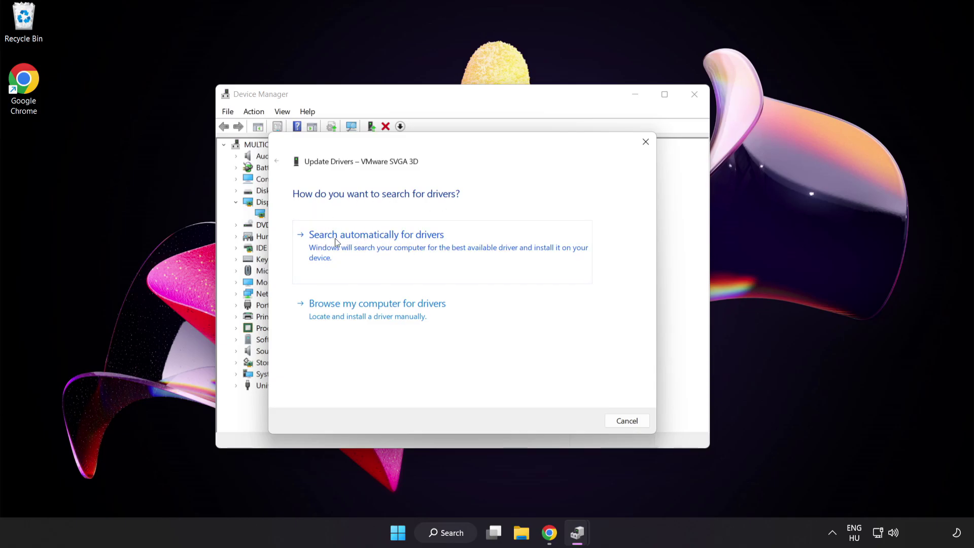
pyautogui.click(401, 247)
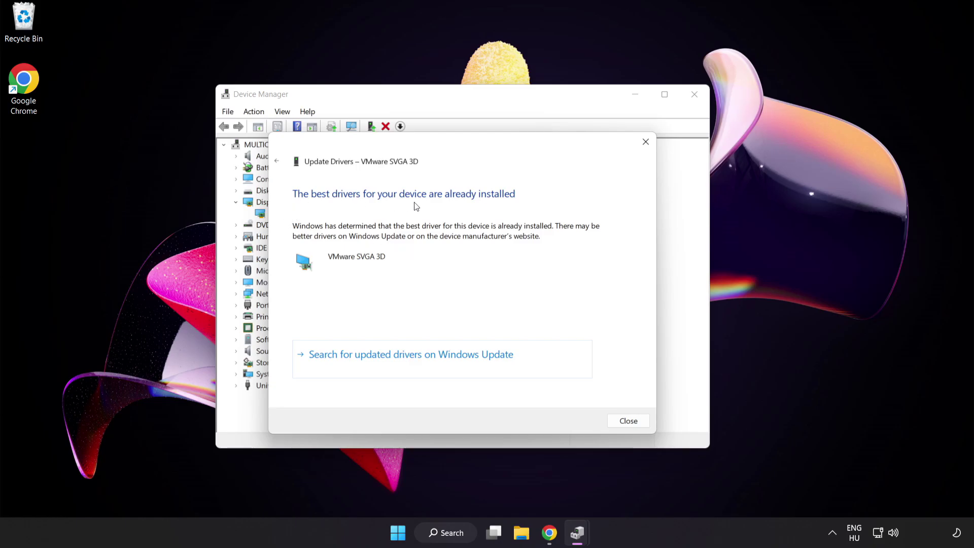
pyautogui.click(627, 421)
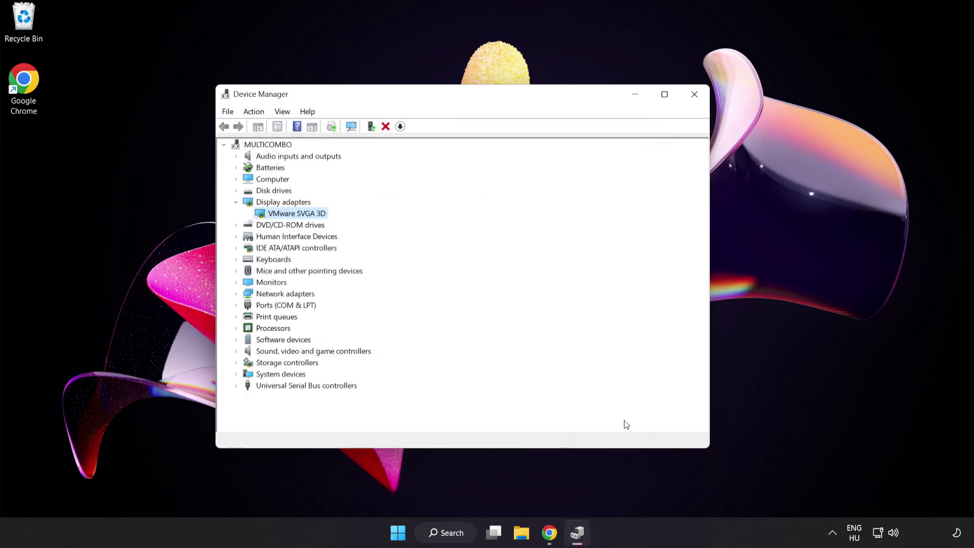
pyautogui.click(692, 101)
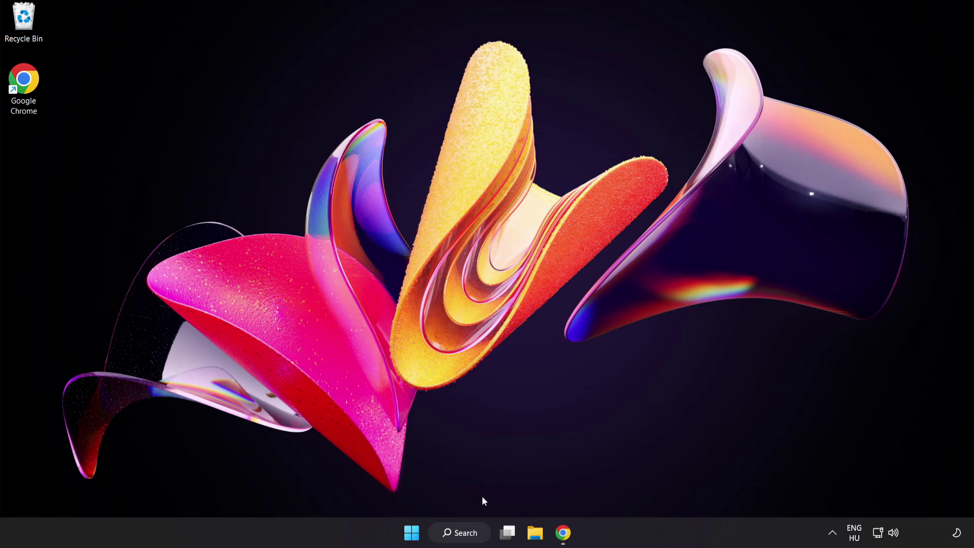
# Search for 'game mode settings' and open the Game Mode page.
pyautogui.click(470, 539)
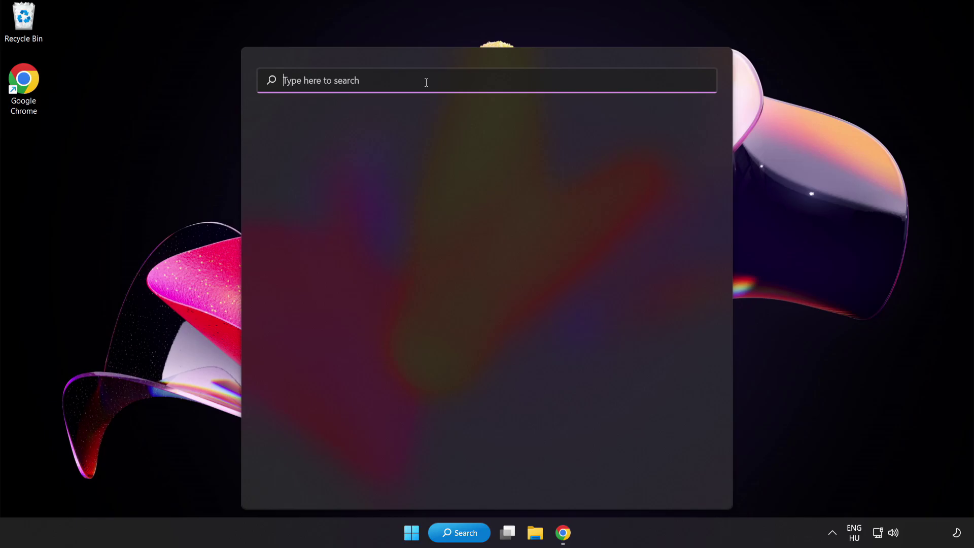
pyautogui.write('game mode settings')
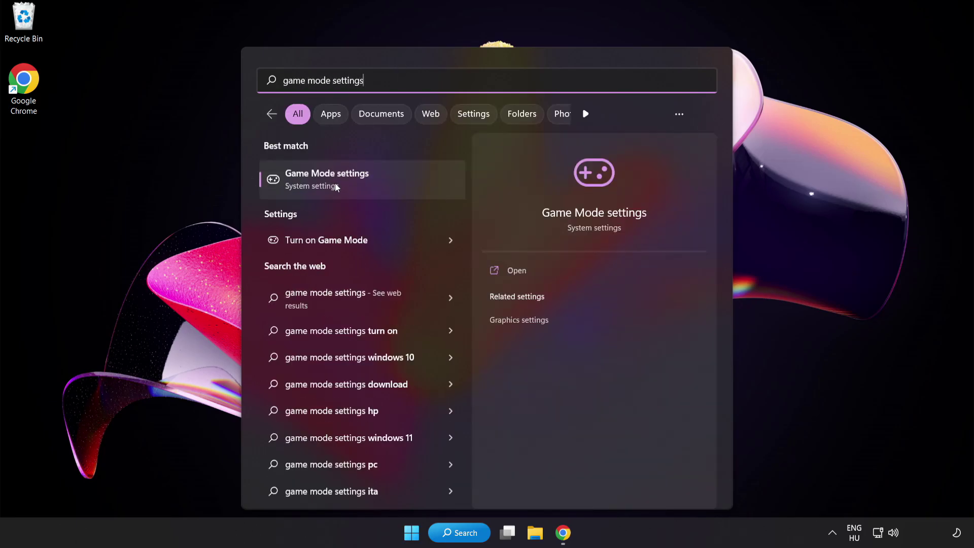
pyautogui.click(356, 187)
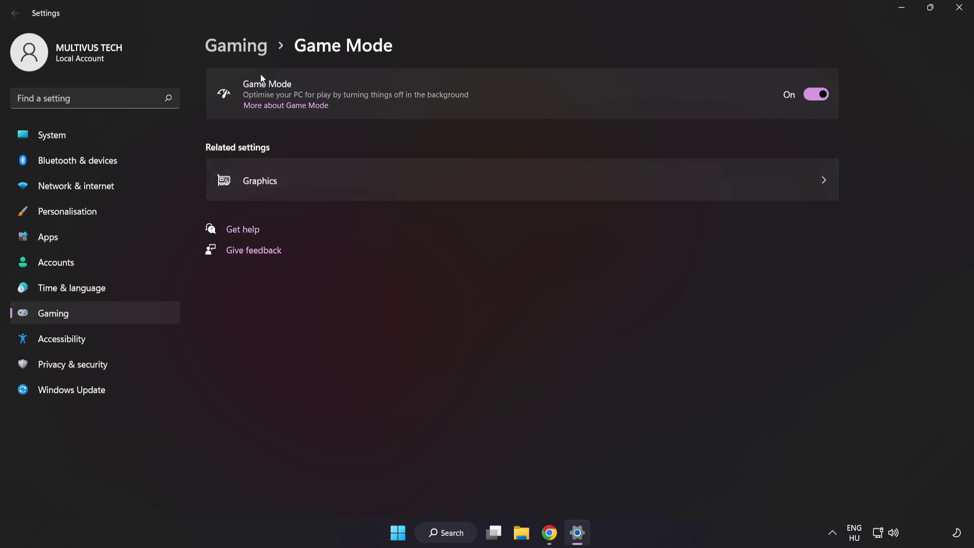
# Review the Gaming and Xbox Game Bar settings pages, then close Settings.
pyautogui.click(241, 49)
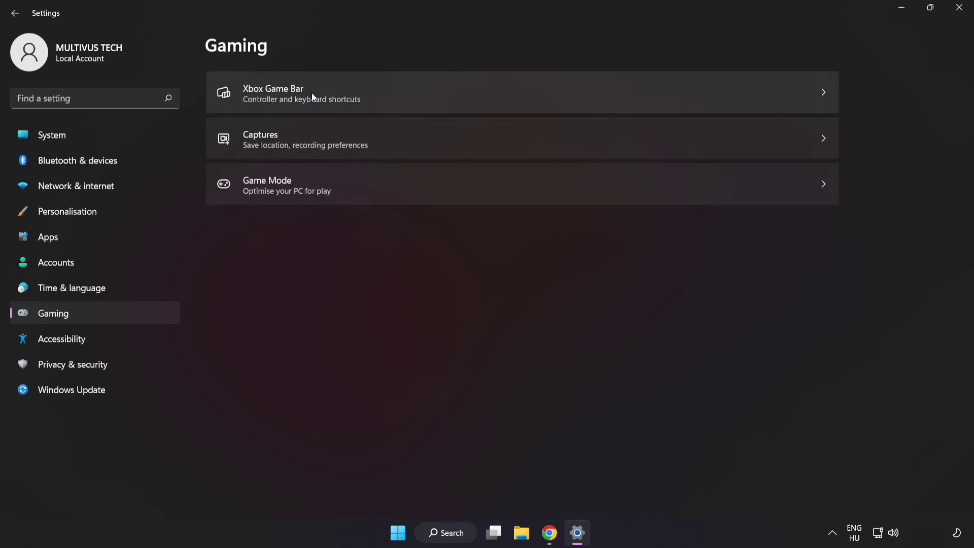
pyautogui.click(703, 90)
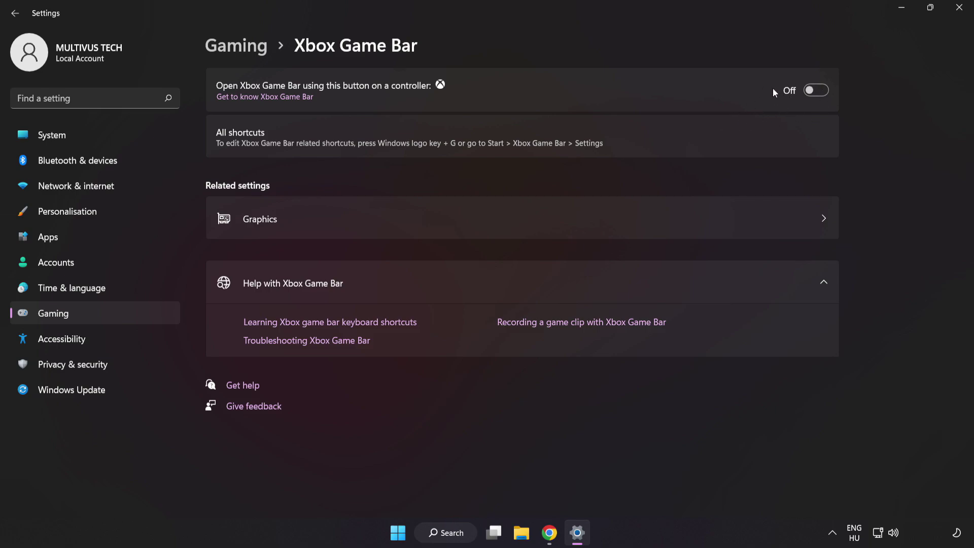
pyautogui.click(961, 9)
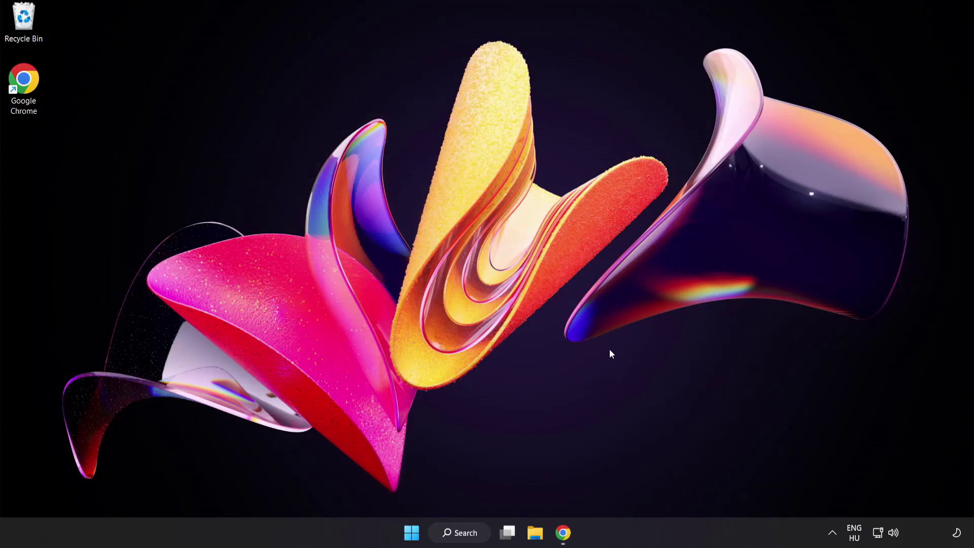
# Bring up the Win+X power-user menu from the Start button.
pyautogui.rightClick(410, 537)
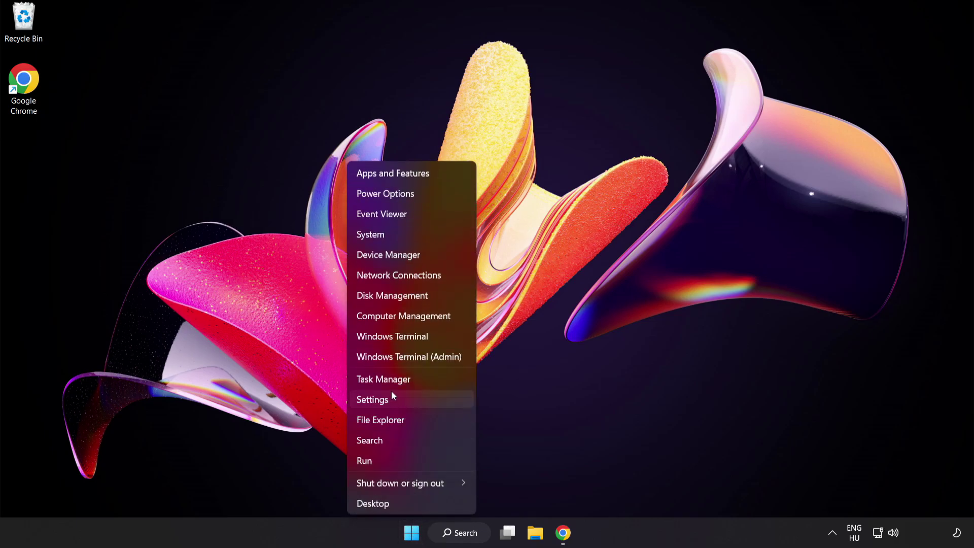
# Launch Task Manager and end the Google Chrome process.
pyautogui.click(418, 380)
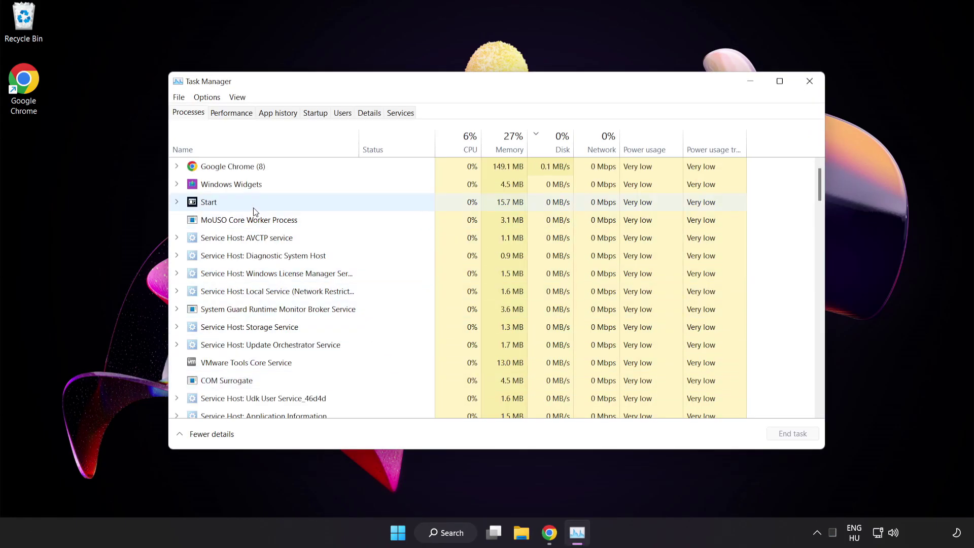
pyautogui.click(249, 170)
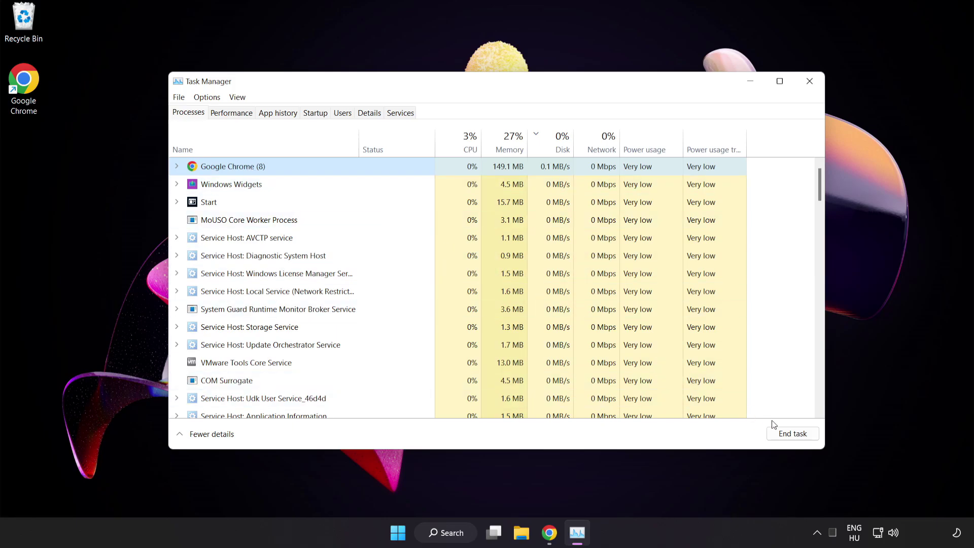
pyautogui.click(788, 435)
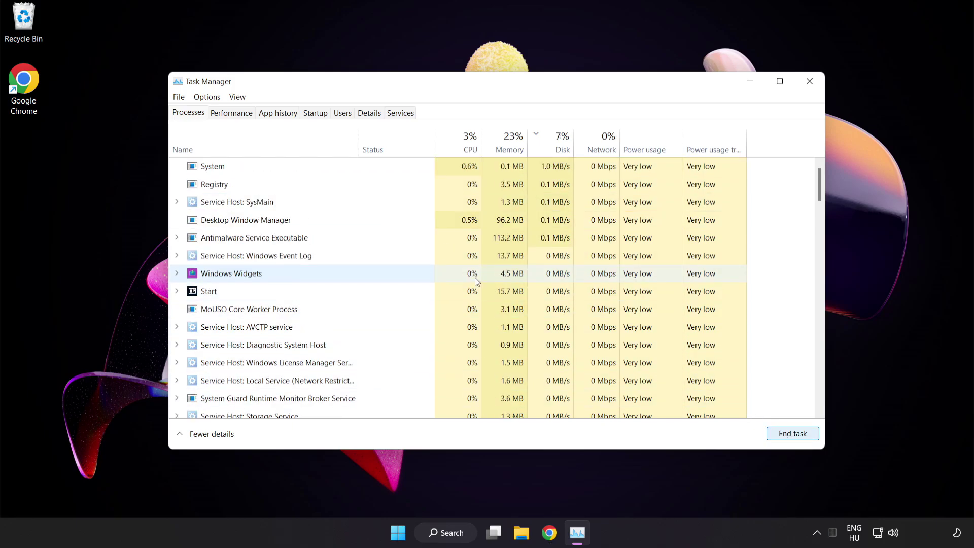
pyautogui.moveTo(819, 185)
pyautogui.mouseDown()
pyautogui.moveTo(818, 341)
pyautogui.moveTo(818, 182)
pyautogui.mouseUp()
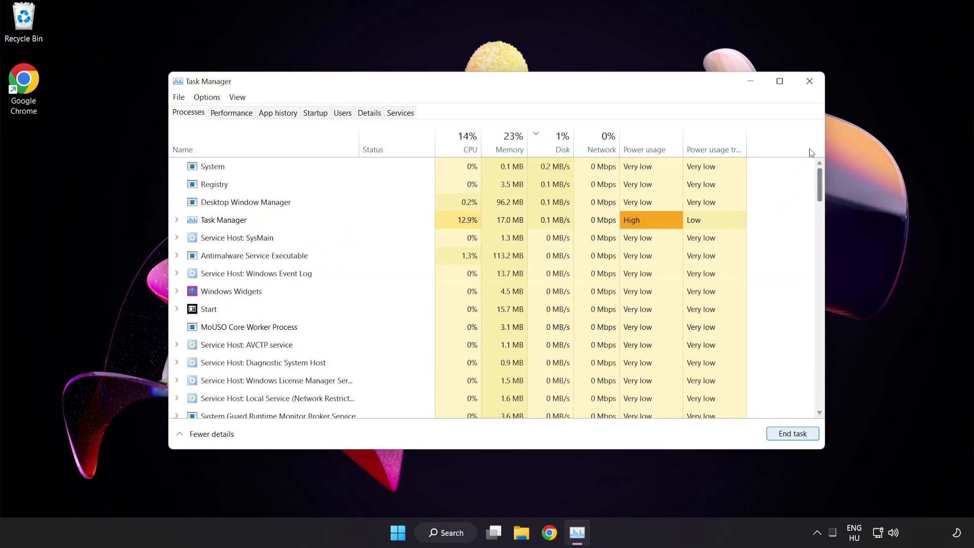
# Disable Cortana, Phone Link and Terminal from launching at startup.
pyautogui.click(318, 114)
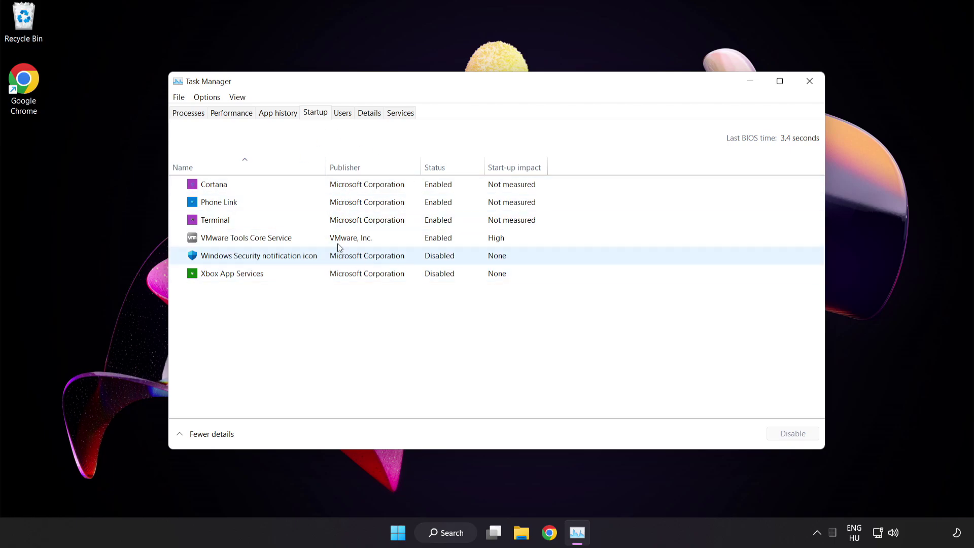
pyautogui.click(344, 190)
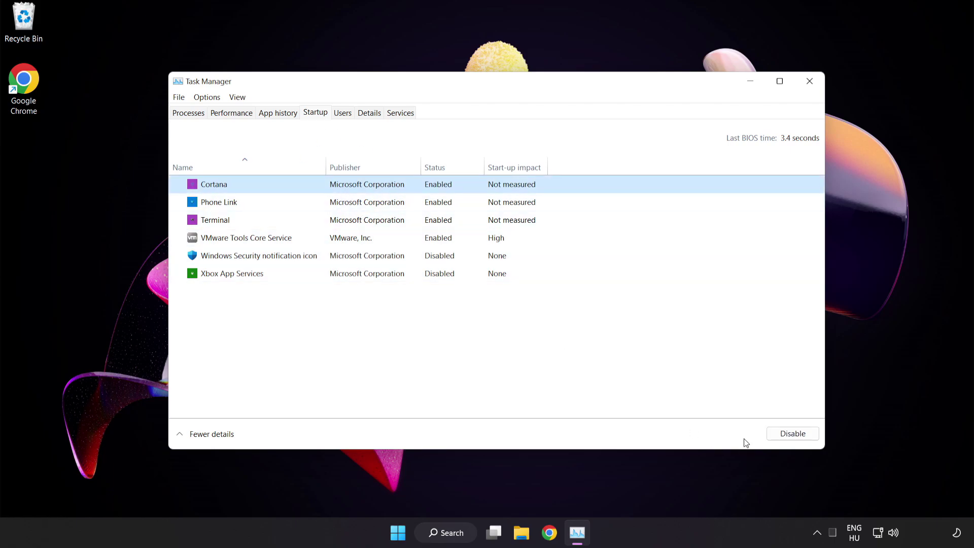
pyautogui.click(799, 437)
pyautogui.click(282, 204)
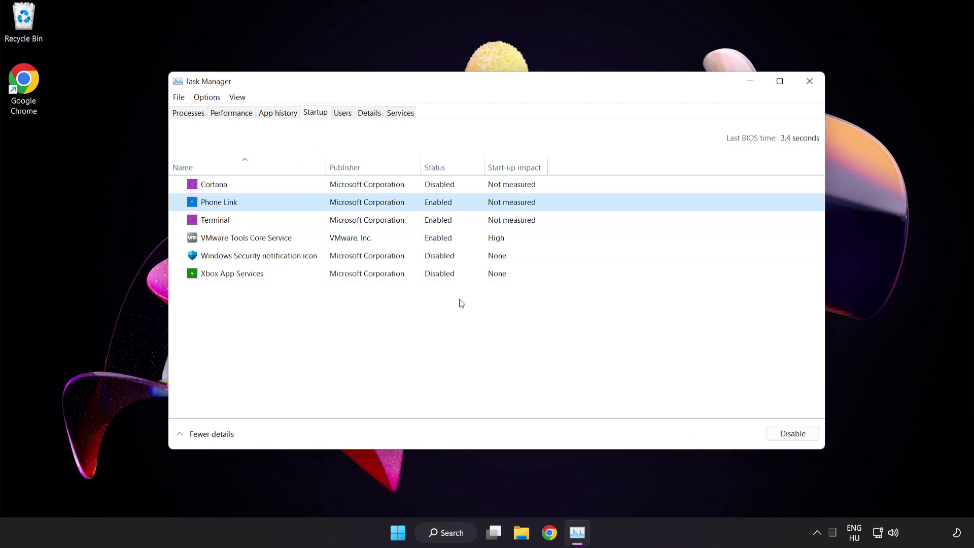
pyautogui.click(783, 439)
pyautogui.click(389, 224)
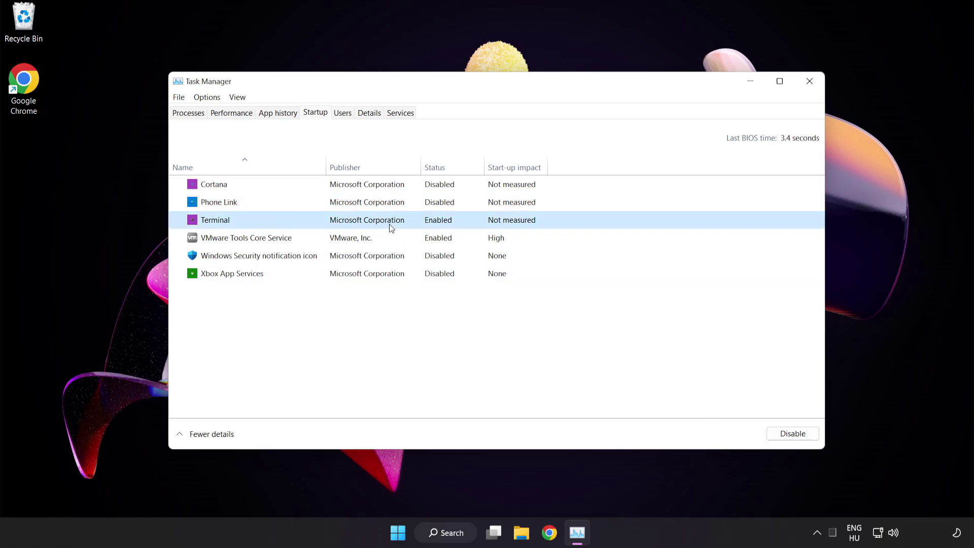
pyautogui.click(794, 435)
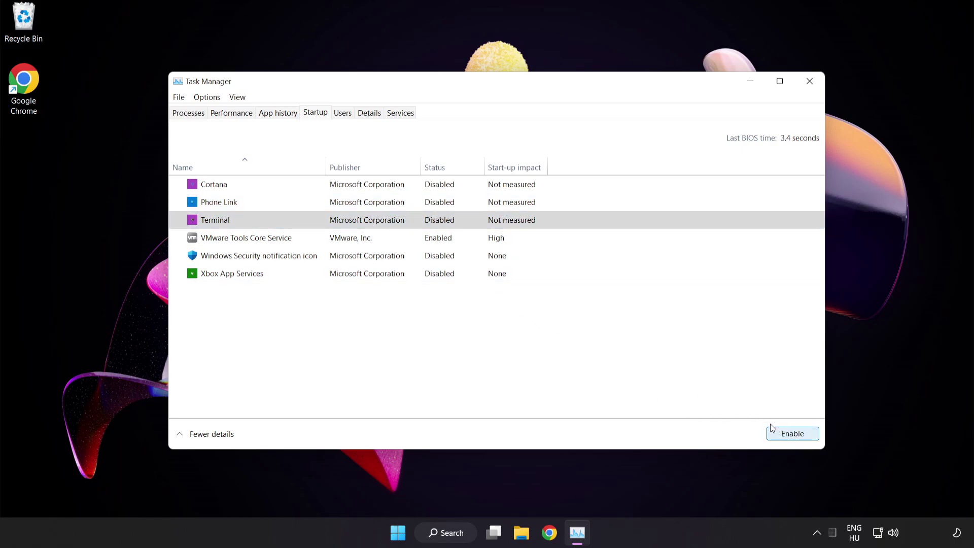
# Close Task Manager and search Windows for 'update'.
pyautogui.click(810, 81)
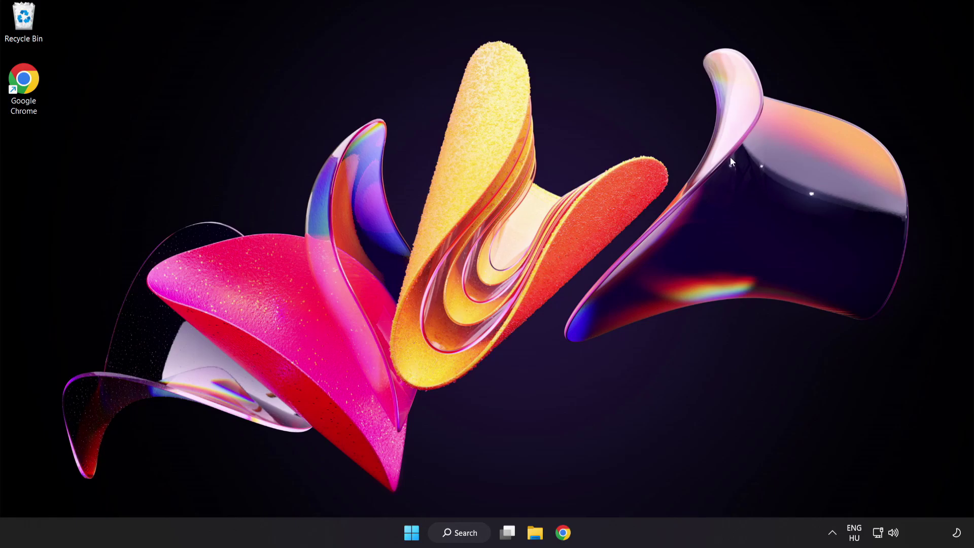
pyautogui.click(464, 532)
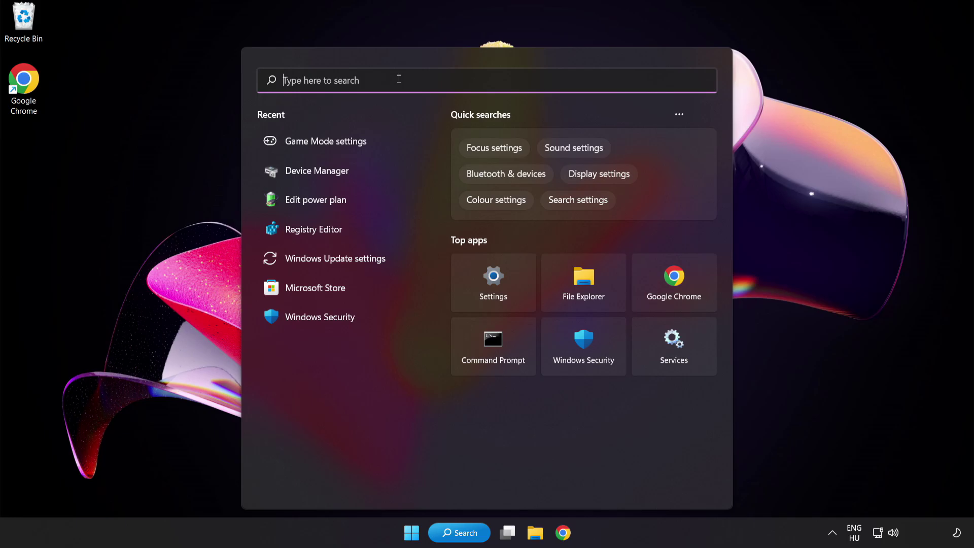
pyautogui.write('update')
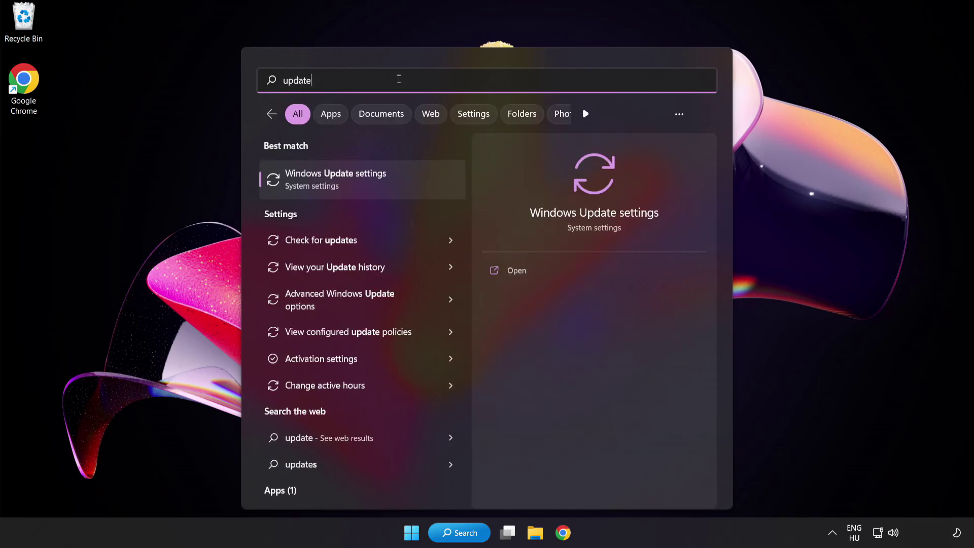
# Run Check for updates in Windows Update, confirm it's up to date, and close Settings.
pyautogui.click(399, 175)
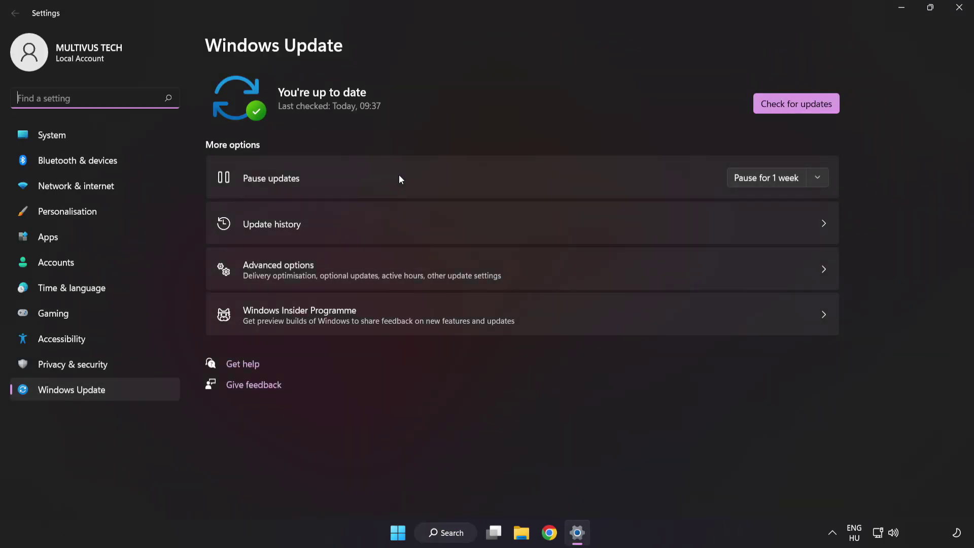
pyautogui.click(796, 108)
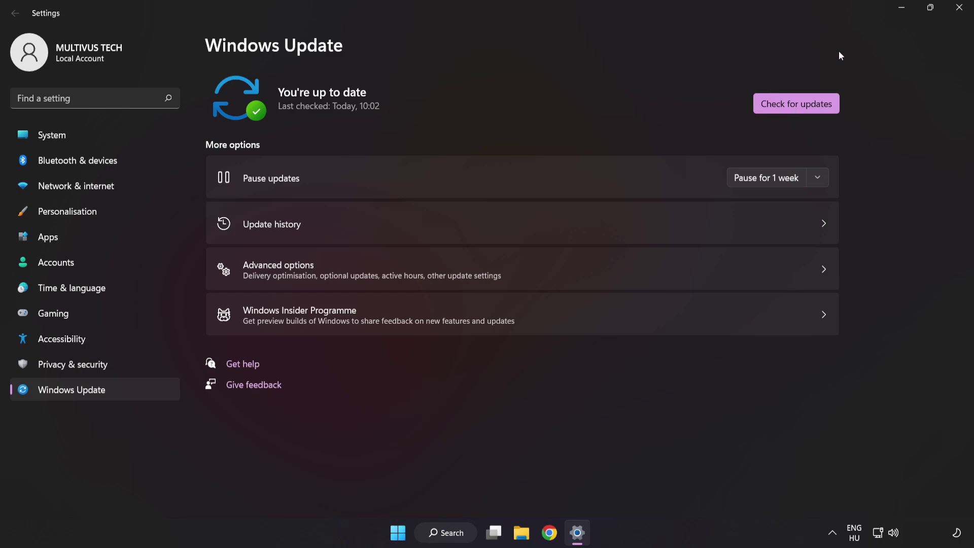
pyautogui.click(959, 10)
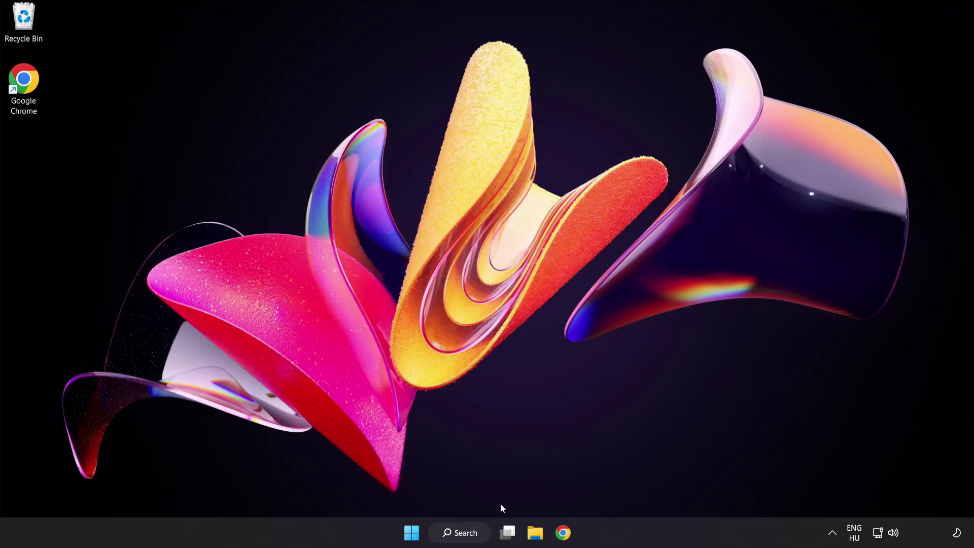
# Launch Registry Editor by searching 'regedit' from the taskbar.
pyautogui.click(470, 537)
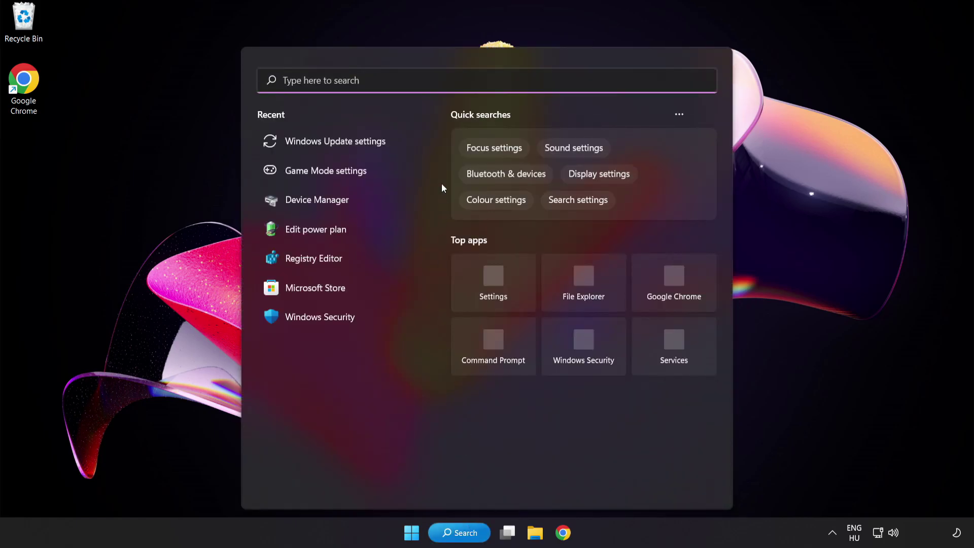
pyautogui.write('rege')
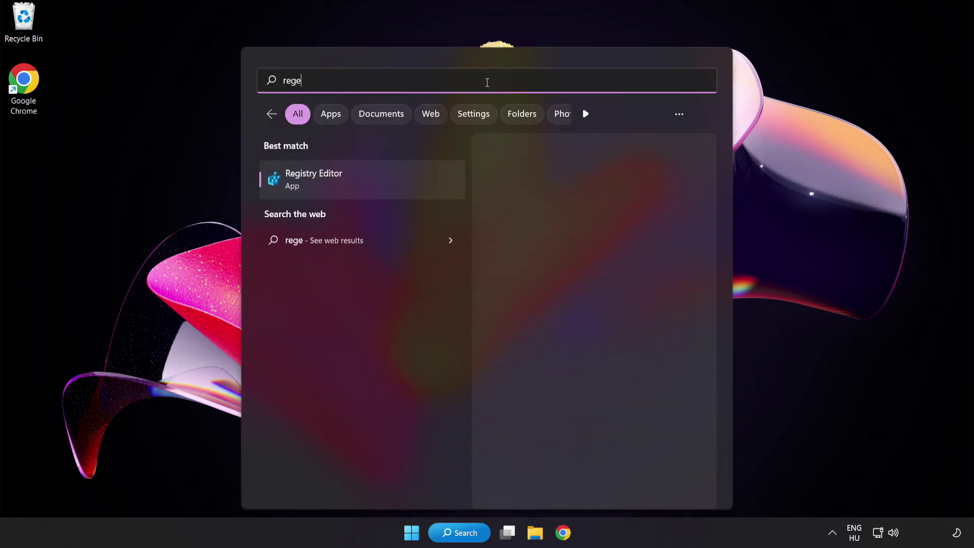
pyautogui.write('dit')
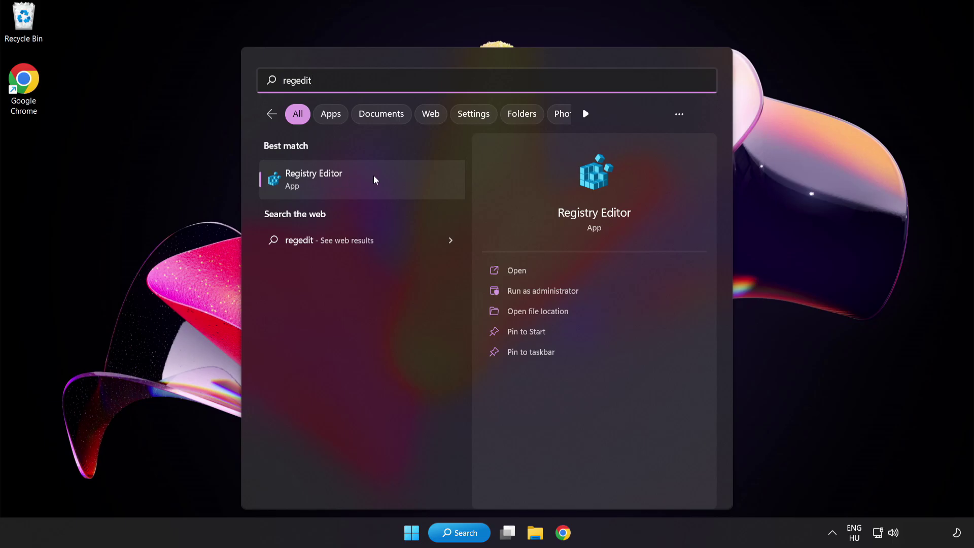
pyautogui.click(374, 180)
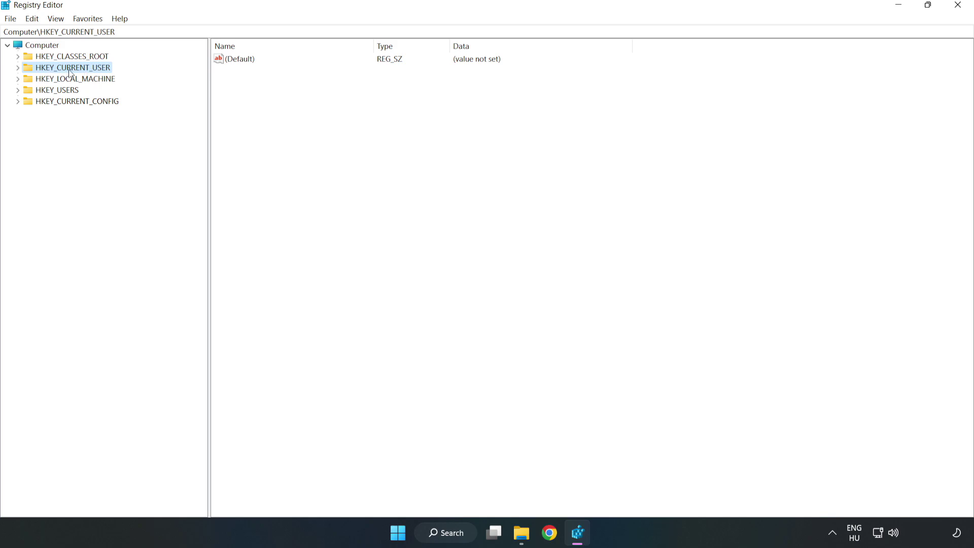
# Expand HKEY_CURRENT_USER\System and select GameConfigStore to list its GameDVR values.
pyautogui.click(18, 68)
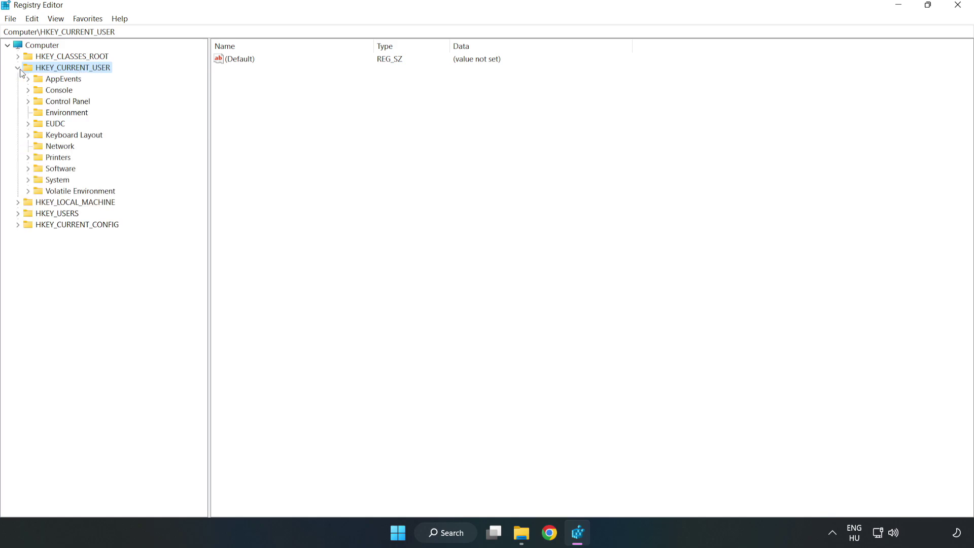
pyautogui.click(28, 180)
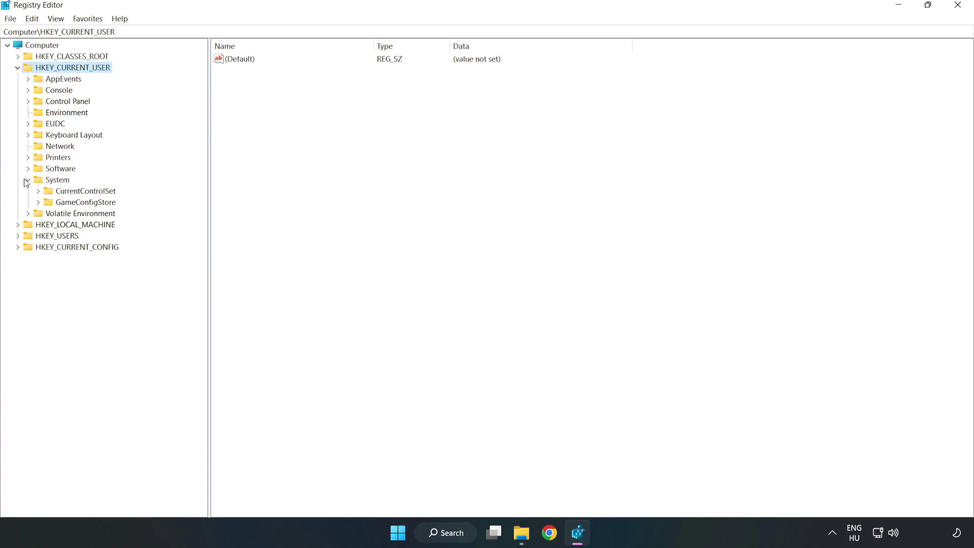
pyautogui.click(83, 206)
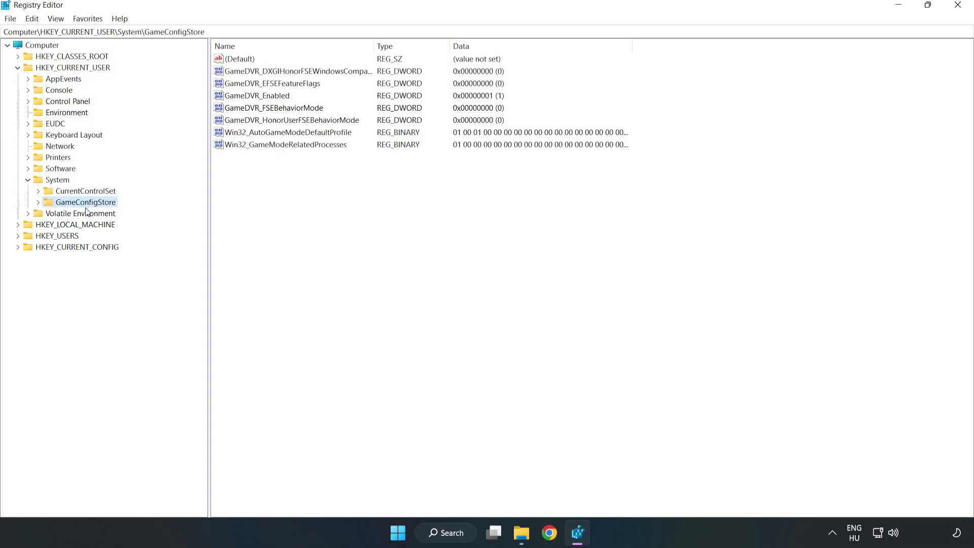
# Change GameDVR_Enabled's value data from 1 to 0 through Modify.
pyautogui.click(239, 99)
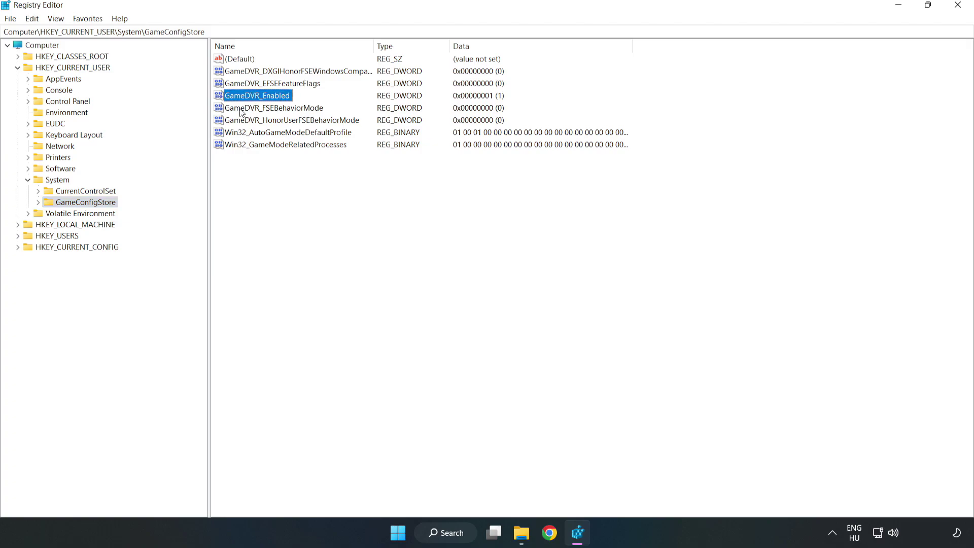
pyautogui.rightClick(266, 100)
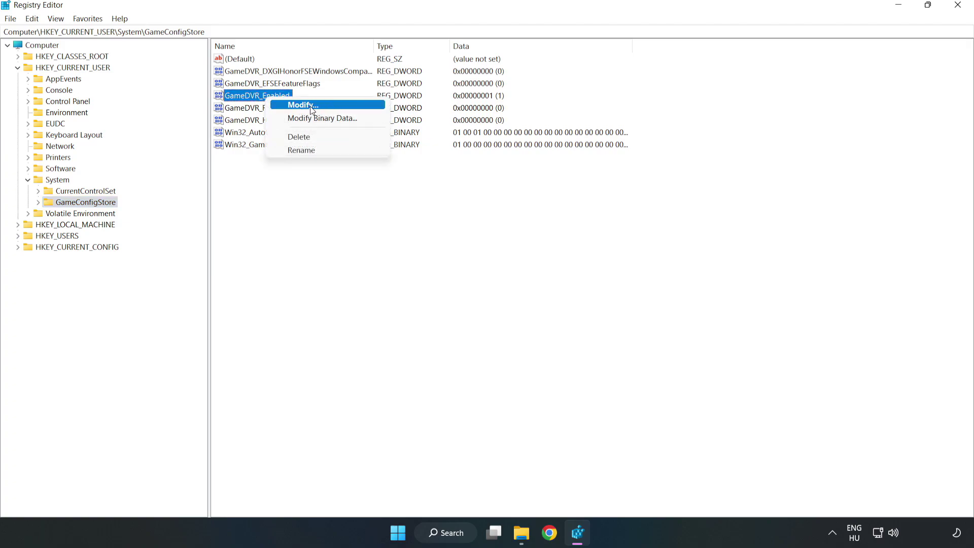
pyautogui.click(310, 107)
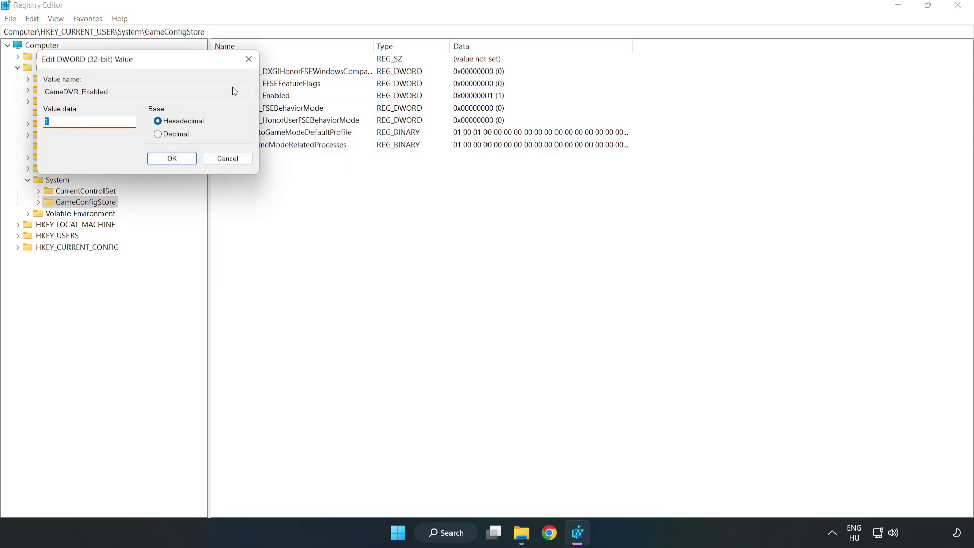
pyautogui.moveTo(196, 69); pyautogui.dragTo(543, 206)
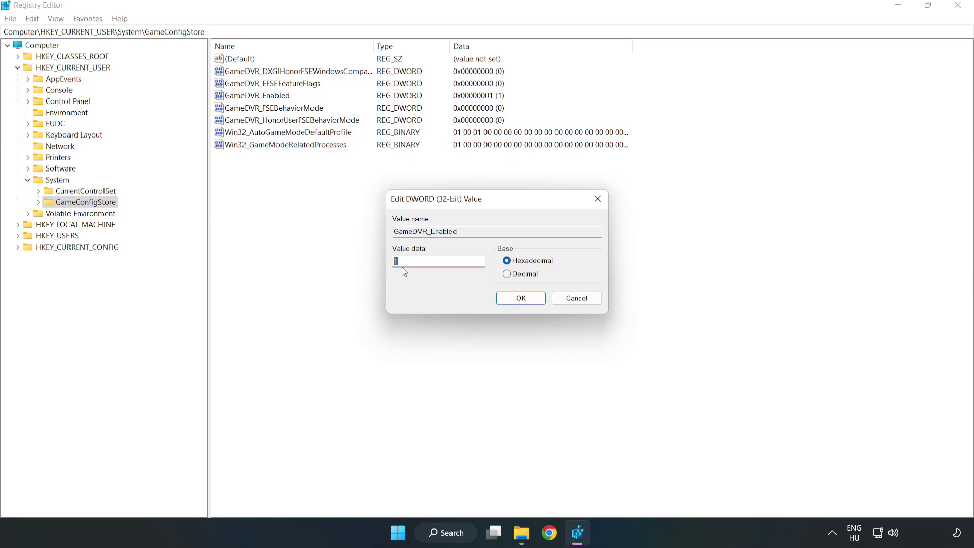
pyautogui.write('0')
pyautogui.click(521, 300)
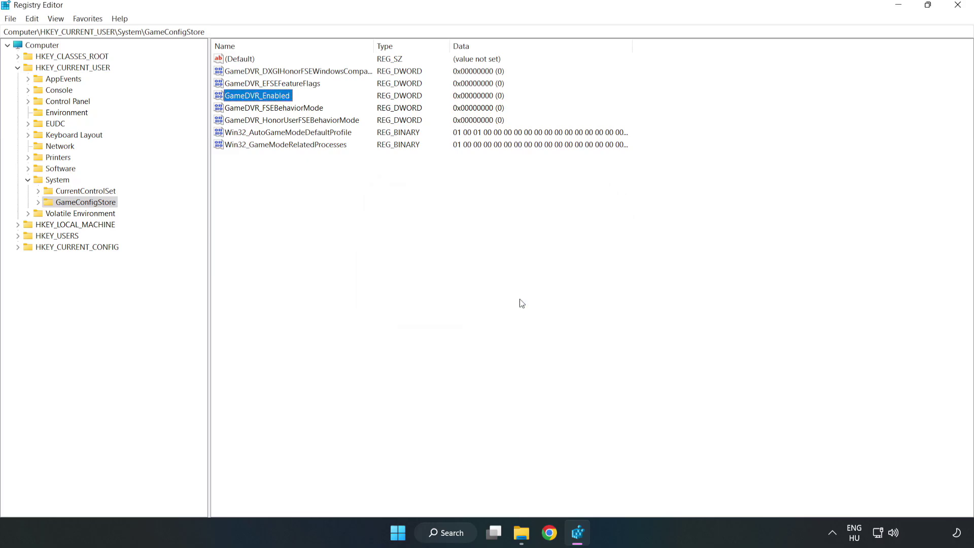
# Collapse HKEY_CURRENT_USER and browse HKLM\SOFTWARE\Microsoft\PolicyManager\default\ApplicationManagement to AllowGameDVR.
pyautogui.click(18, 68)
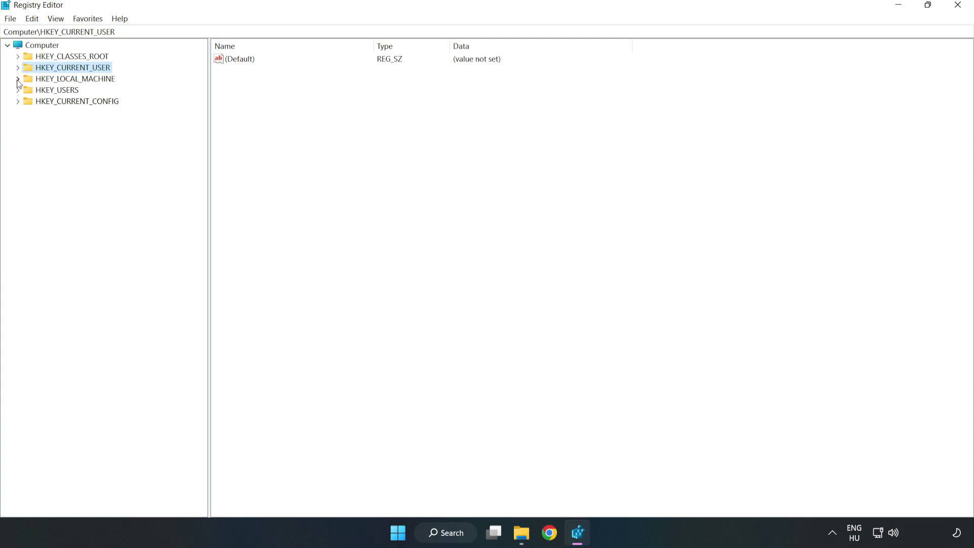
pyautogui.click(18, 79)
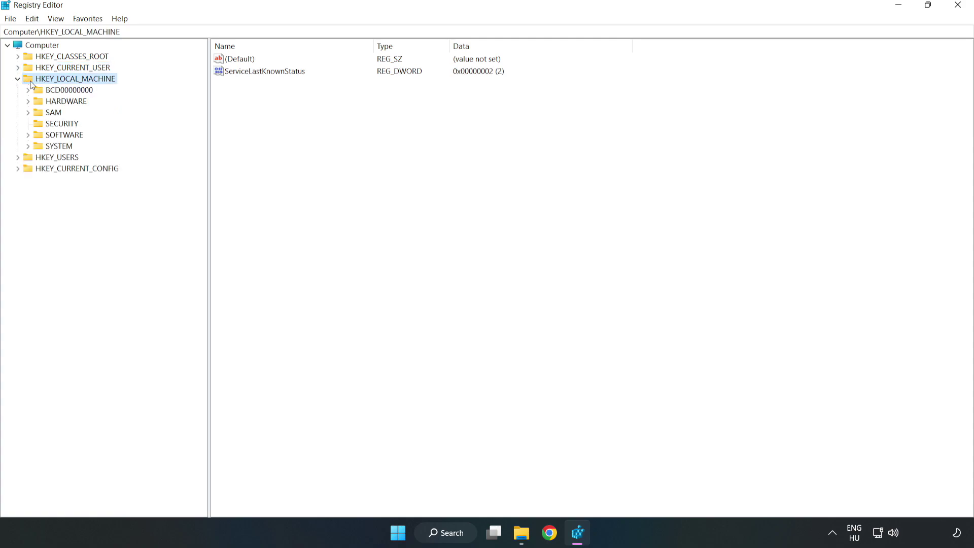
pyautogui.click(29, 135)
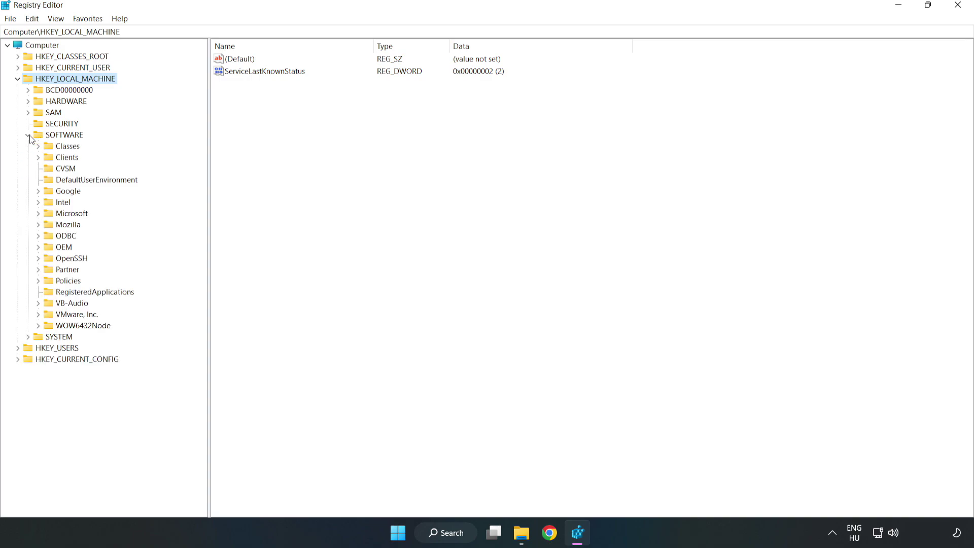
pyautogui.click(39, 215)
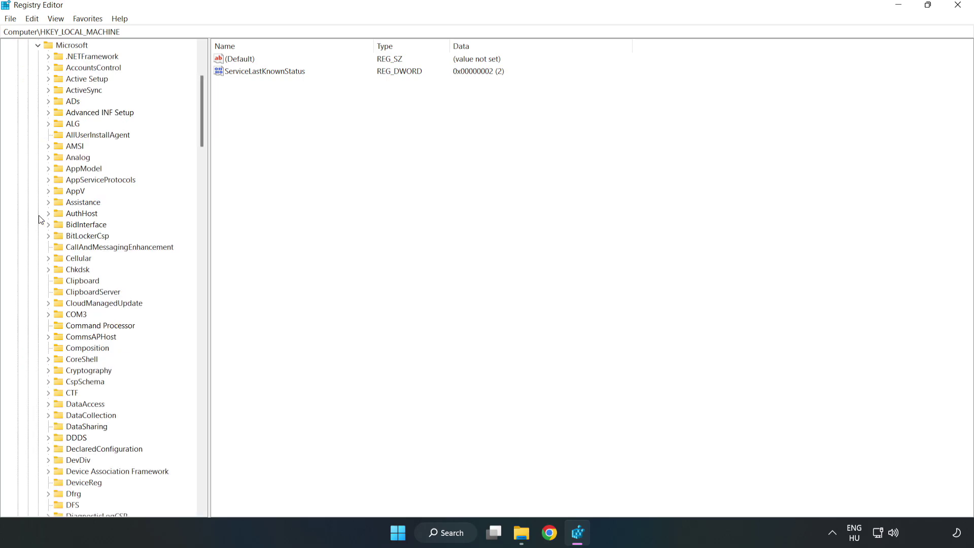
pyautogui.moveTo(202, 110)
pyautogui.moveTo(202, 132); pyautogui.dragTo(219, 361)
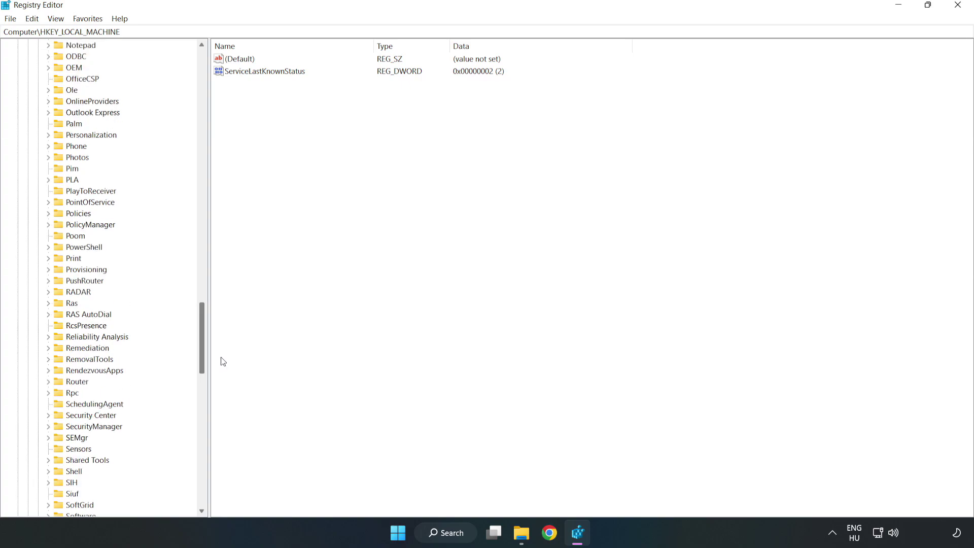
pyautogui.click(48, 225)
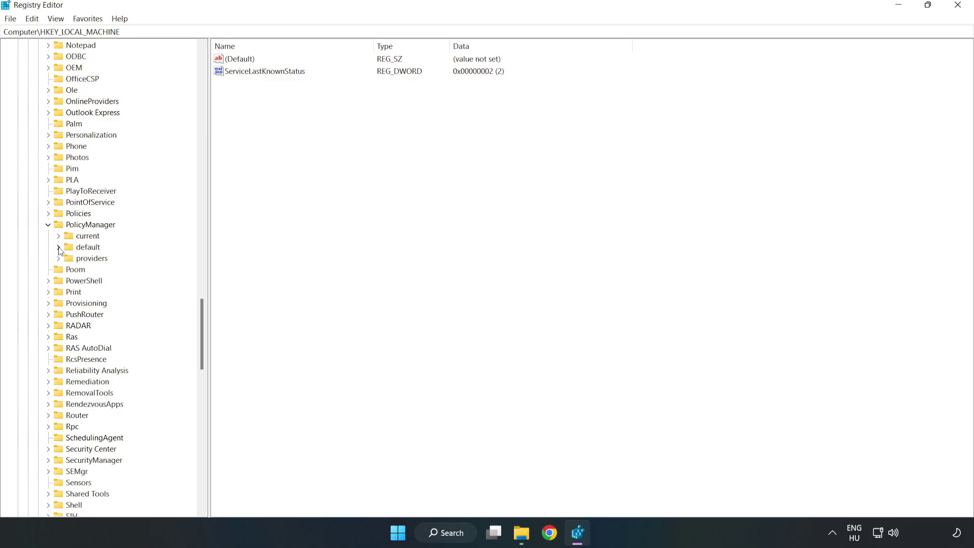
pyautogui.click(58, 247)
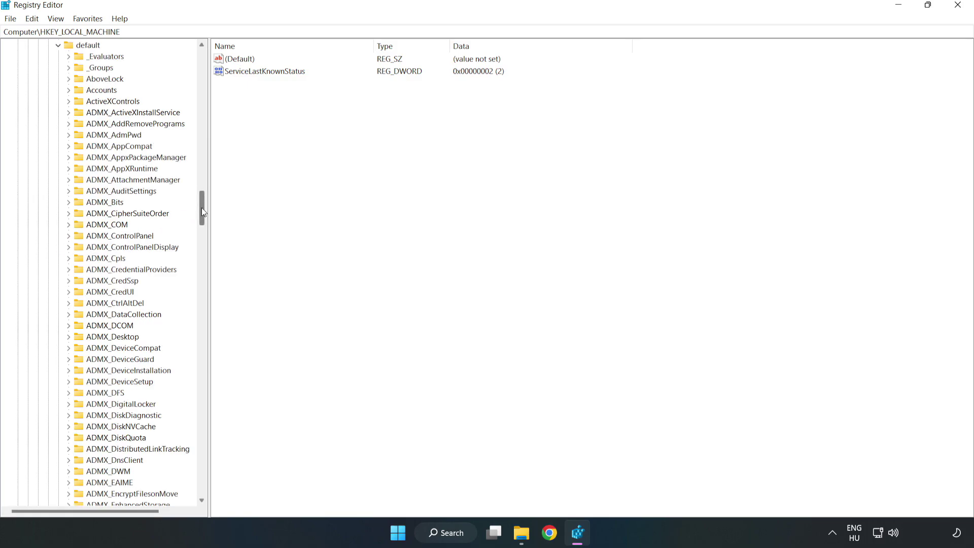
pyautogui.moveTo(202, 208); pyautogui.dragTo(199, 326)
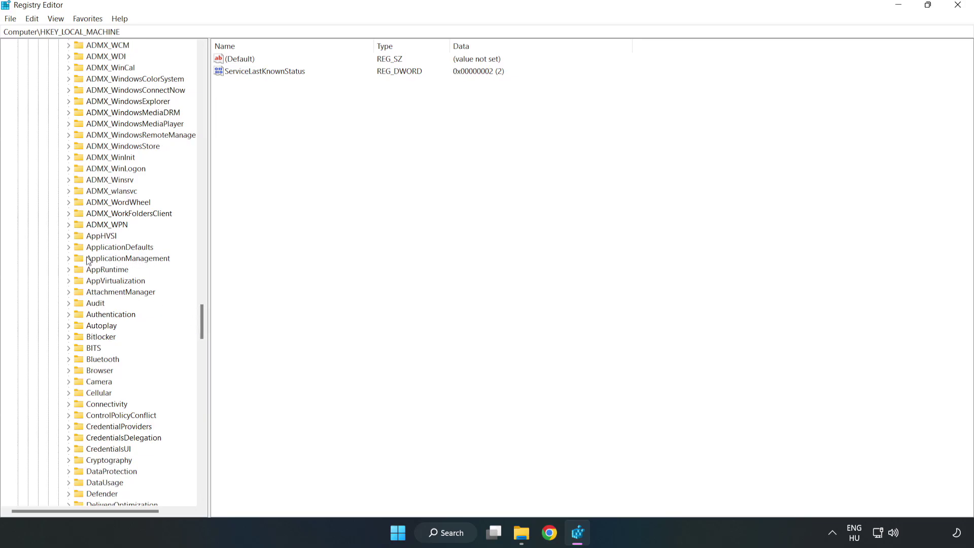
pyautogui.click(71, 258)
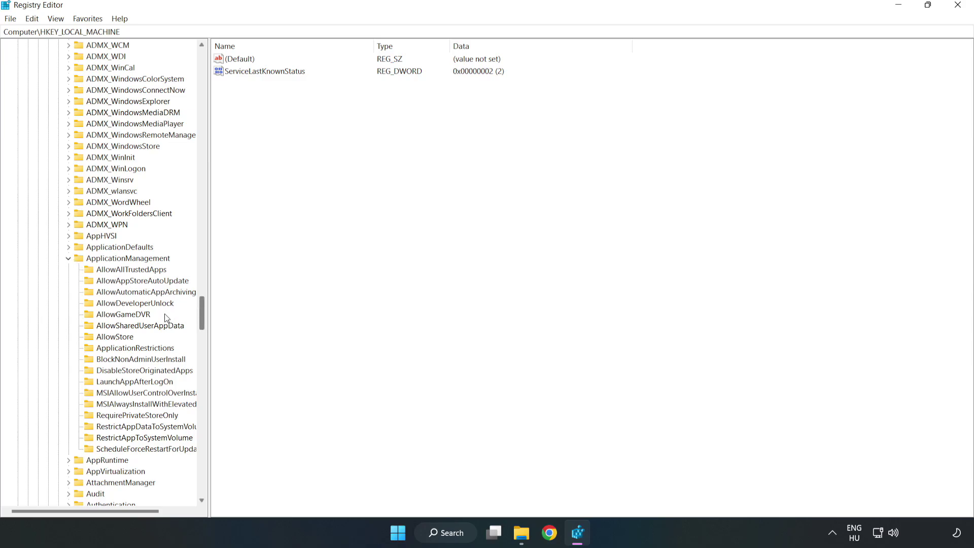
pyautogui.click(114, 315)
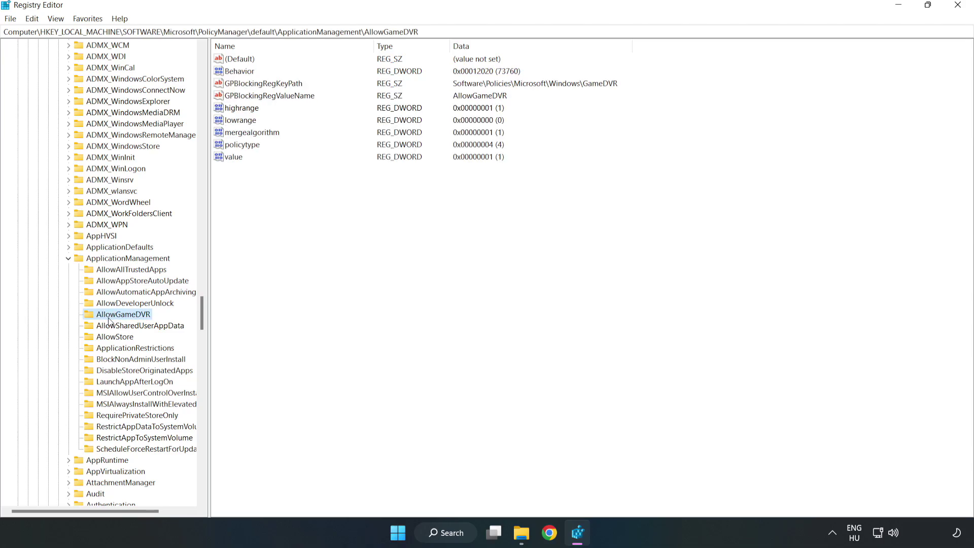
# Change the 'value' entry under AllowGameDVR to 0 in the Edit DWORD dialog.
pyautogui.click(227, 160)
pyautogui.rightClick(239, 162)
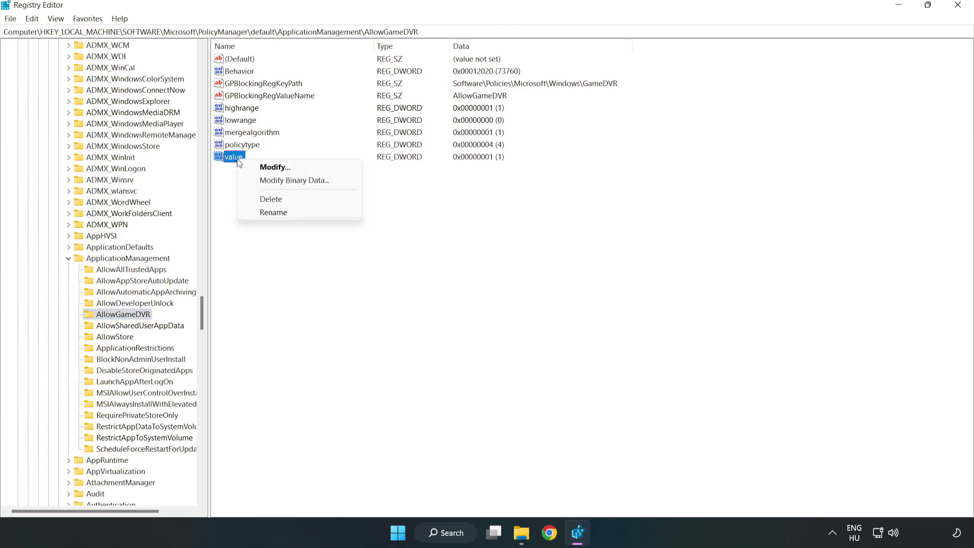
pyautogui.click(280, 169)
pyautogui.moveTo(176, 62); pyautogui.dragTo(497, 202)
pyautogui.click(391, 261)
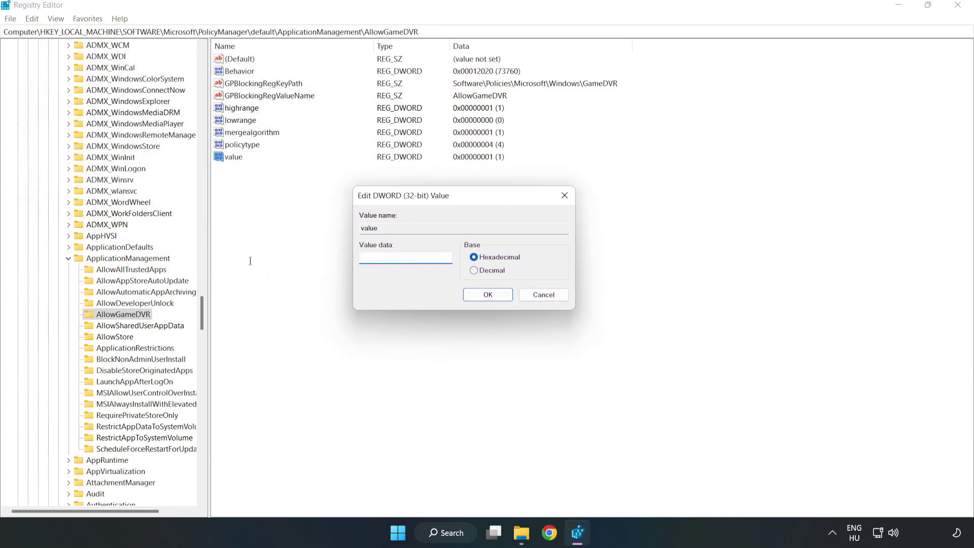
pyautogui.write('0')
pyautogui.click(488, 295)
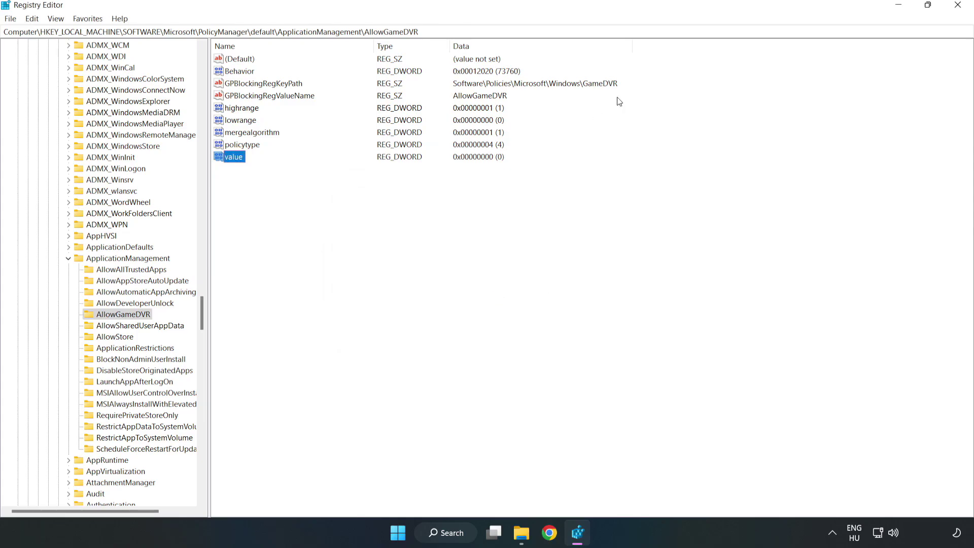
# Close Registry Editor and download dxwebsetup.exe from Chrome's DirectX End-User Runtime page.
pyautogui.click(958, 7)
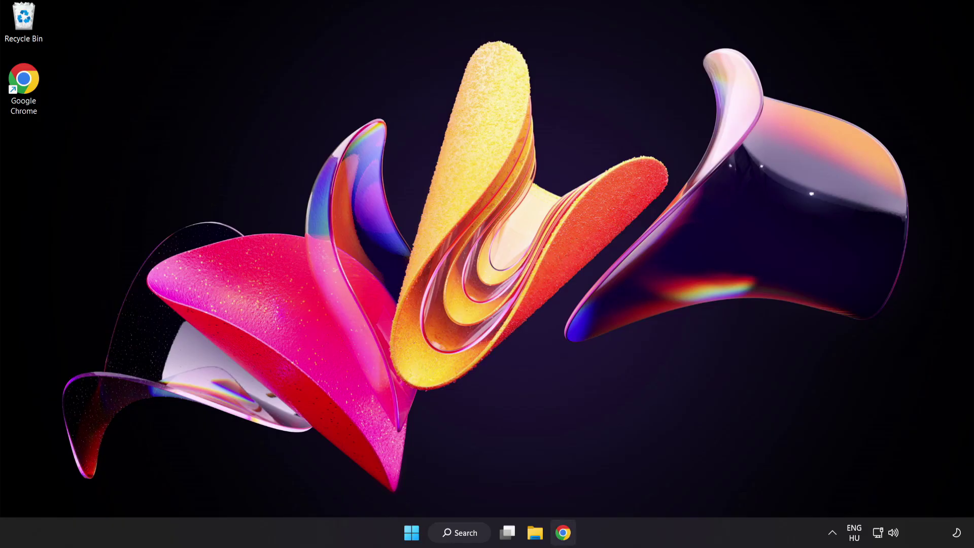
pyautogui.click(562, 541)
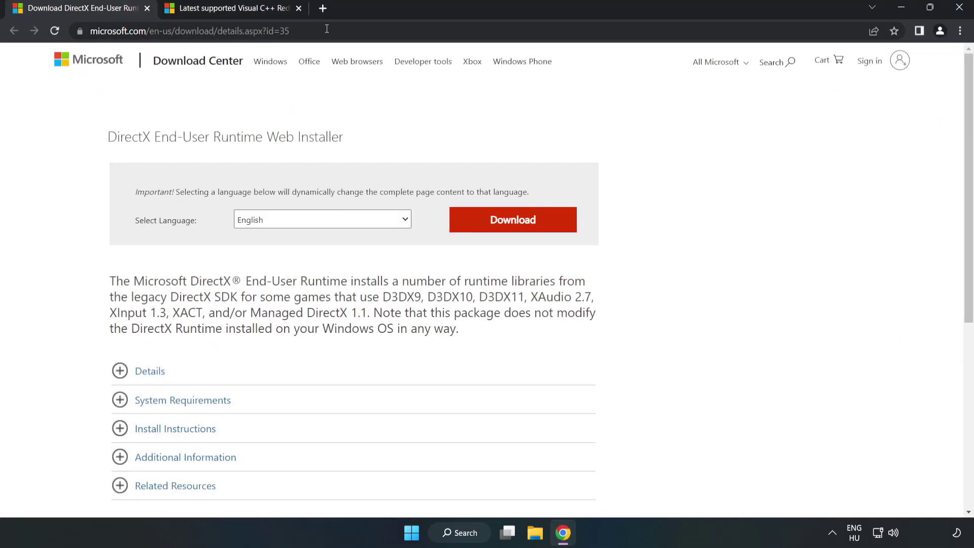
pyautogui.click(185, 30)
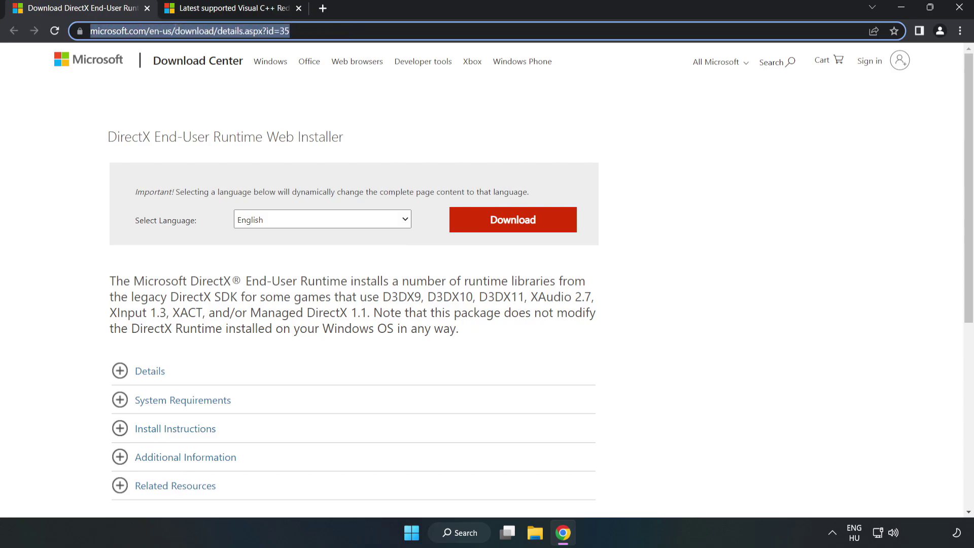
pyautogui.click(397, 114)
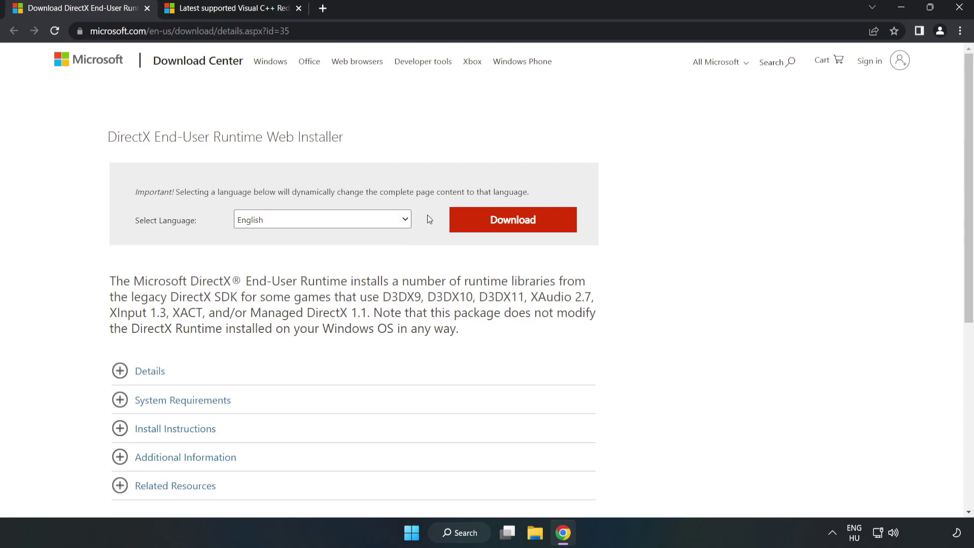
pyautogui.click(520, 232)
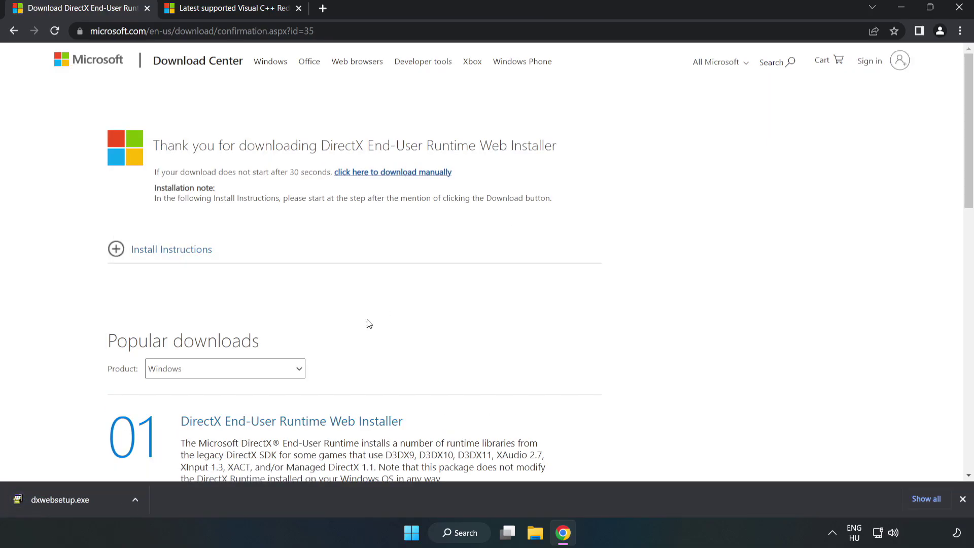
# Run dxwebsetup.exe, accept the license, decline the Bing Bar, and finish setup.
pyautogui.click(98, 503)
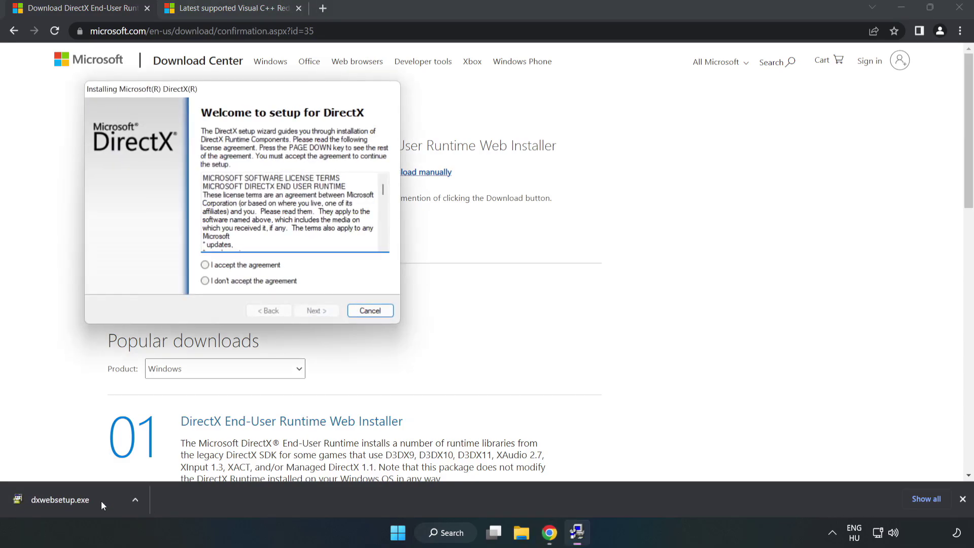
pyautogui.moveTo(221, 90); pyautogui.dragTo(464, 137)
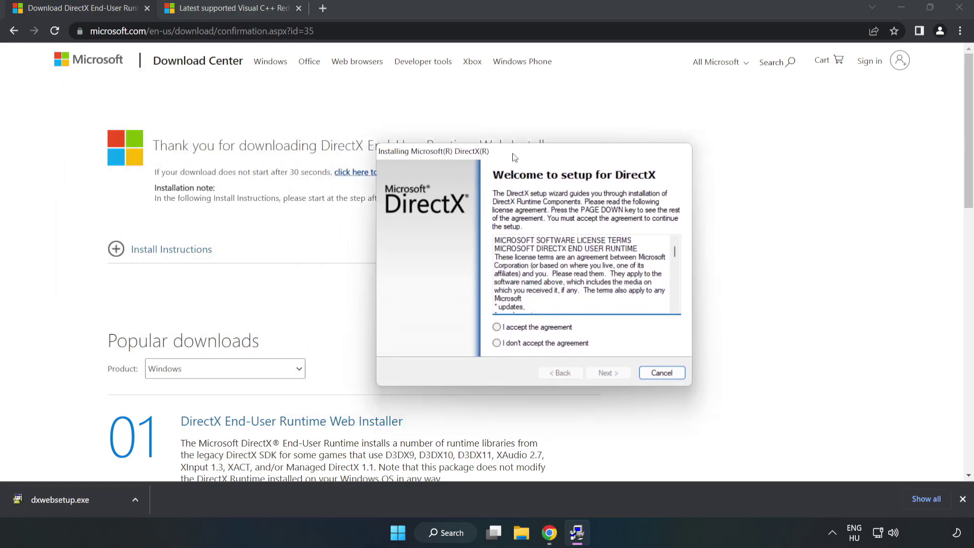
pyautogui.moveTo(627, 236); pyautogui.dragTo(627, 301)
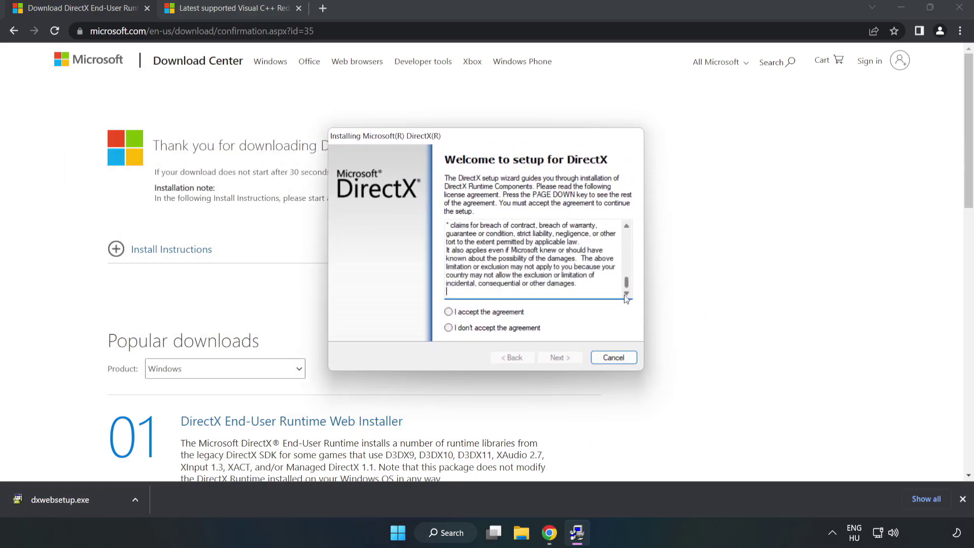
pyautogui.click(449, 312)
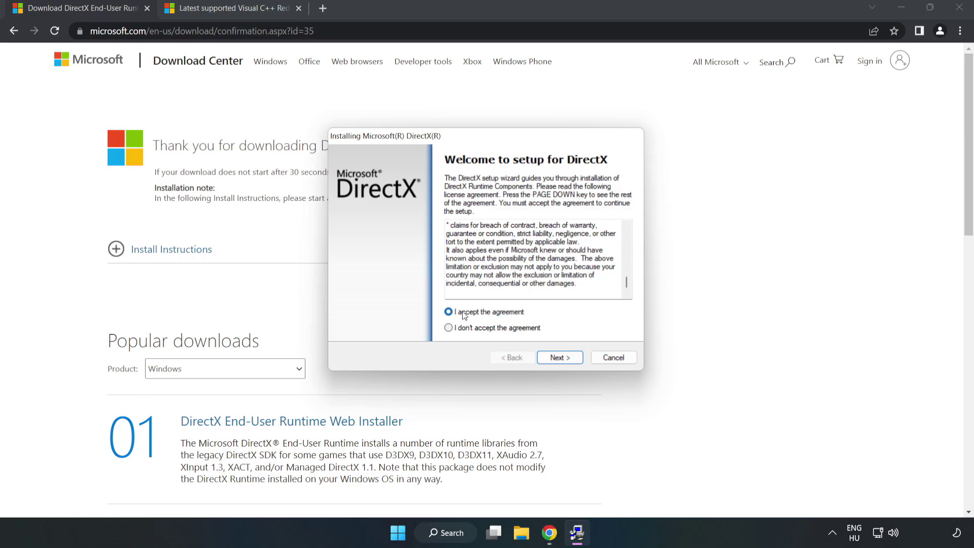
pyautogui.click(565, 358)
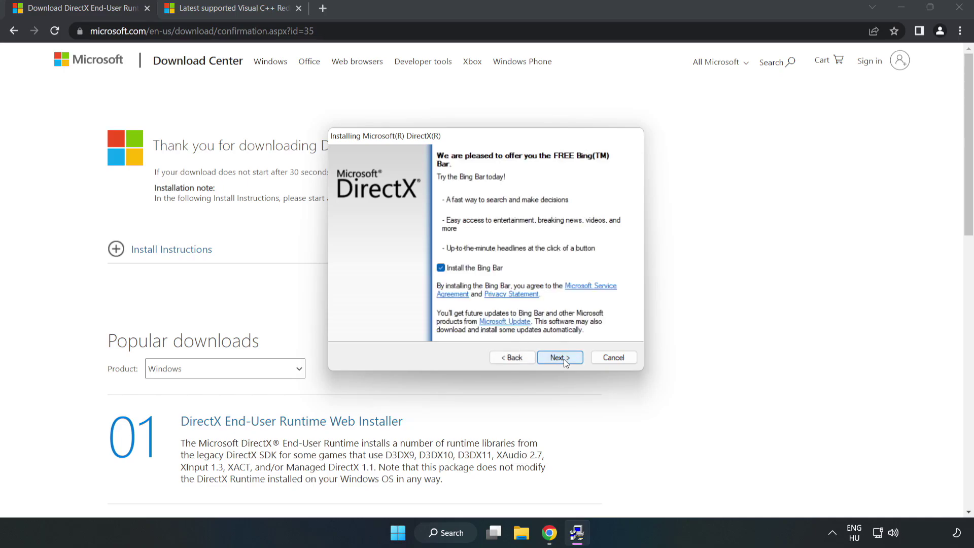
pyautogui.click(440, 268)
pyautogui.click(562, 358)
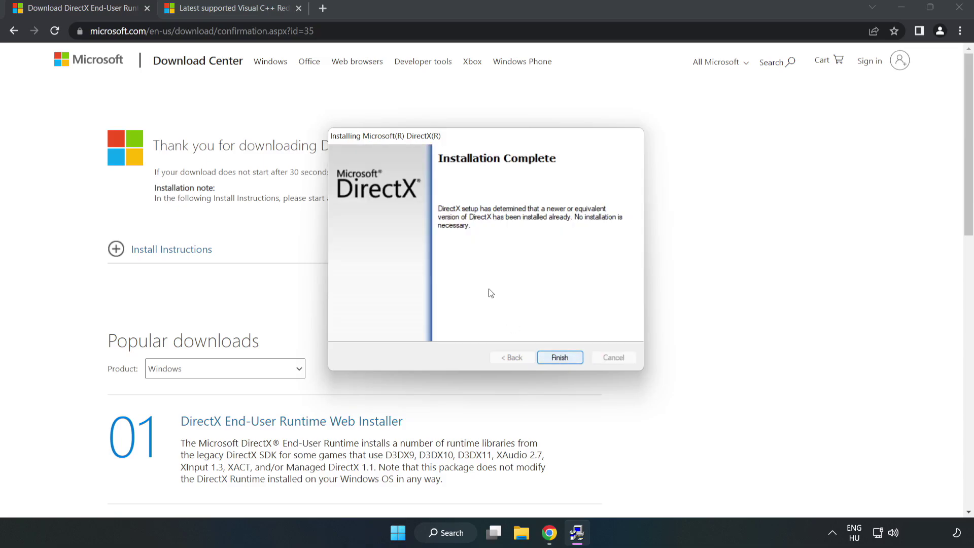
pyautogui.click(561, 357)
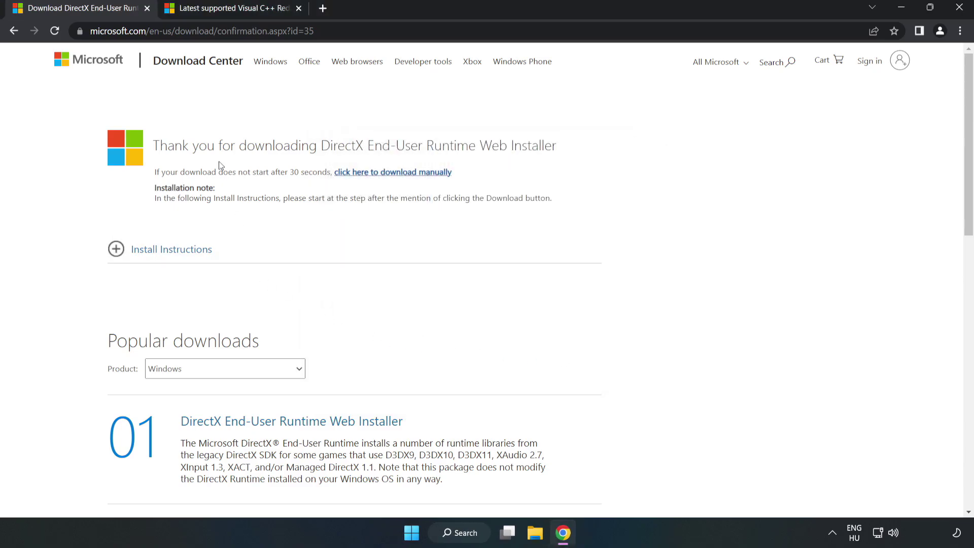
# Download the ARM64, x64 and x86 Visual C++ 2015-2022 redistributables and open VC_redist.arm64.exe.
pyautogui.click(147, 9)
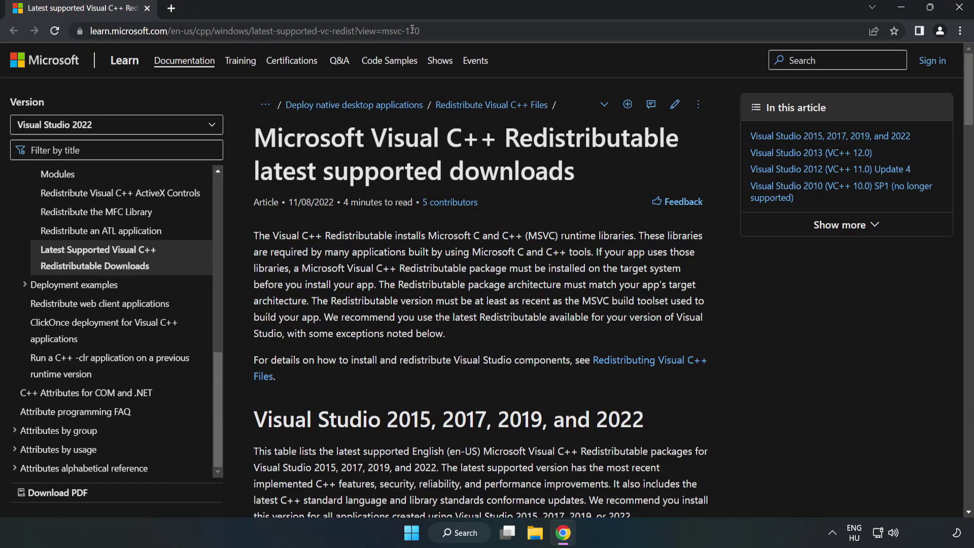
pyautogui.click(533, 31)
pyautogui.click(532, 31)
pyautogui.click(500, 168)
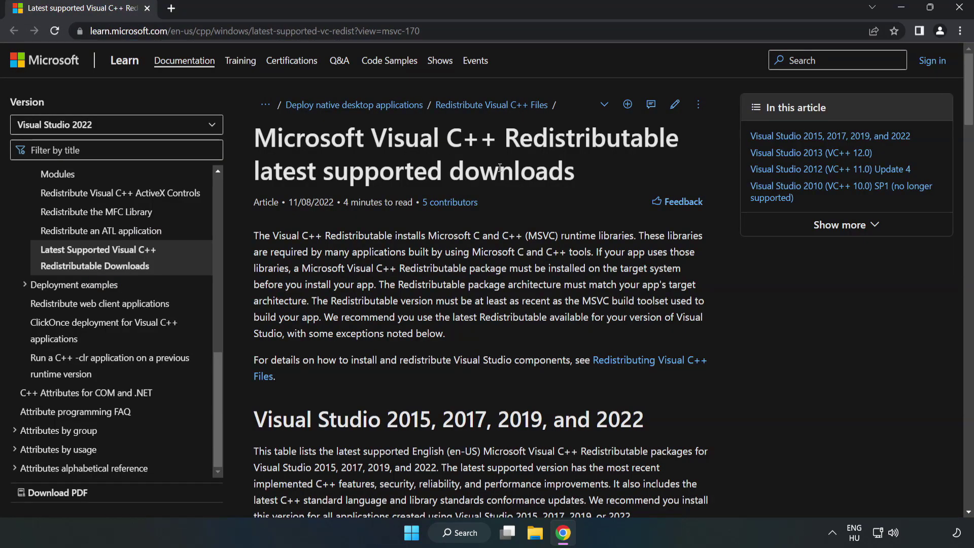
pyautogui.moveTo(970, 108); pyautogui.dragTo(969, 155)
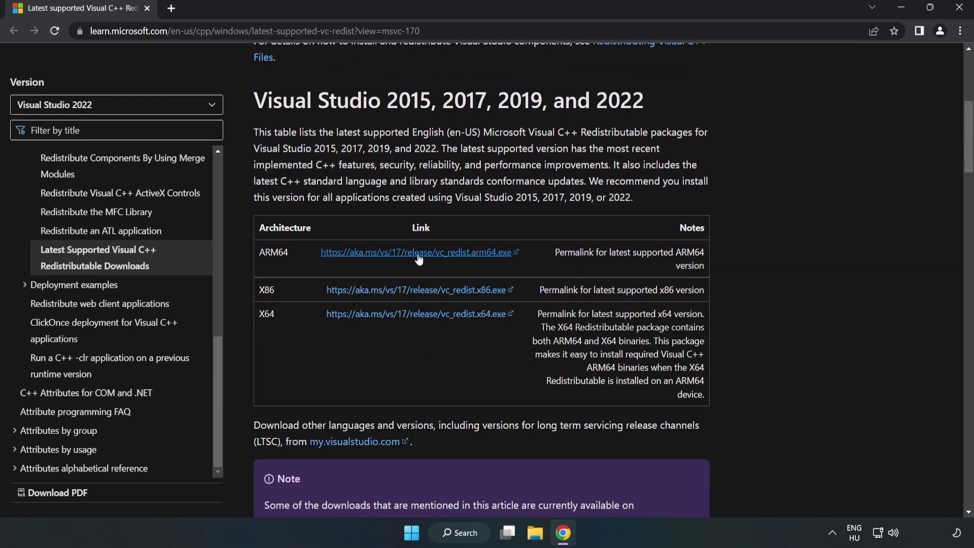
pyautogui.click(421, 256)
pyautogui.click(429, 316)
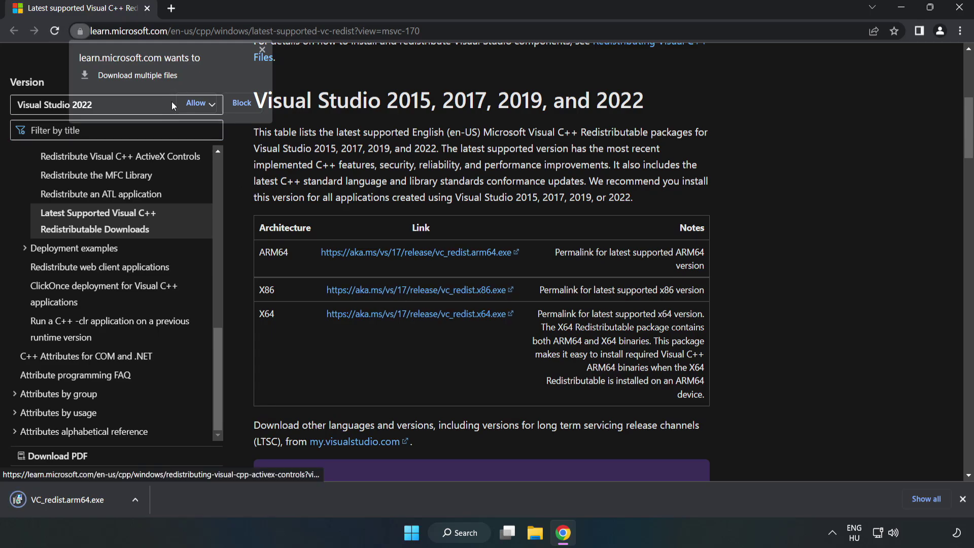
pyautogui.click(197, 103)
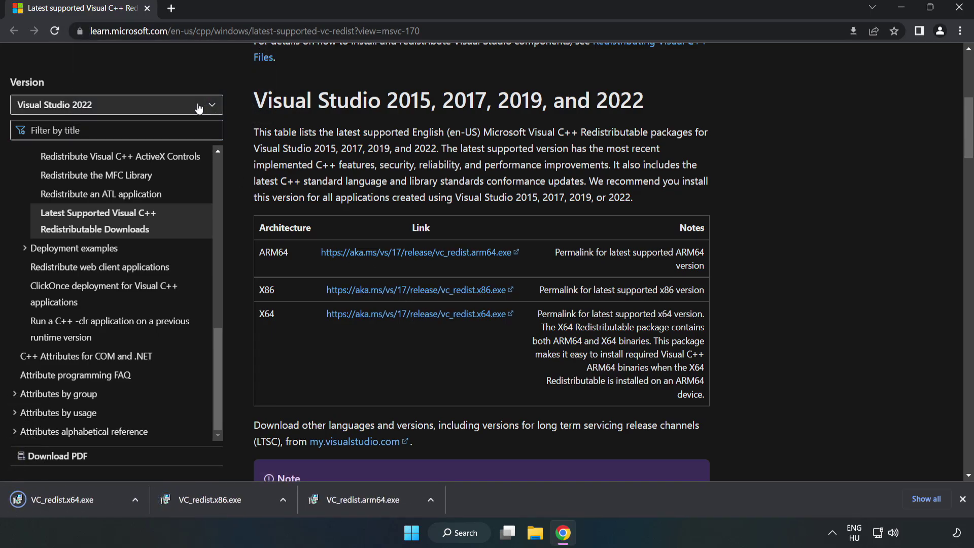
pyautogui.click(373, 504)
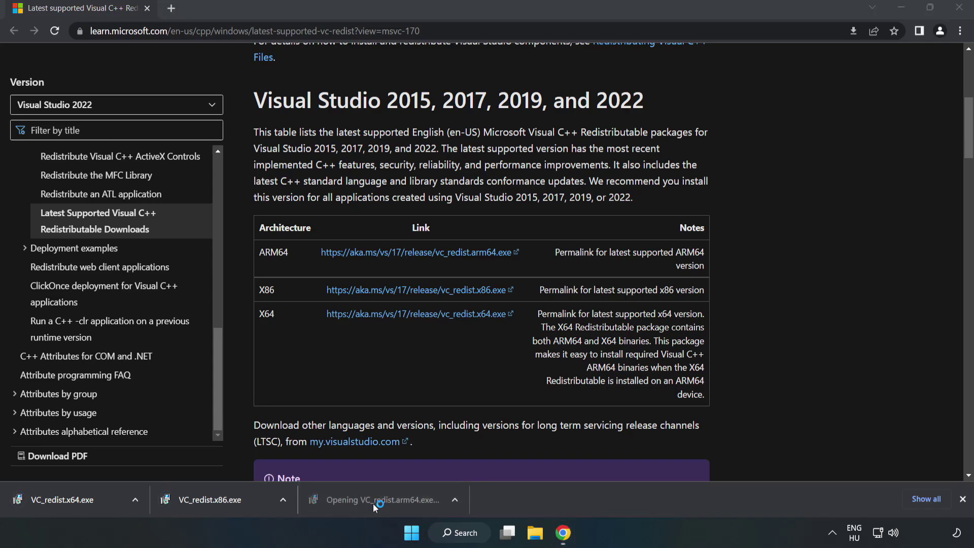
pyautogui.moveTo(624, 249); pyautogui.dragTo(625, 300)
# Accept the license and attempt the ARM64 install, dismissing its unsupported failure.
pyautogui.click(429, 318)
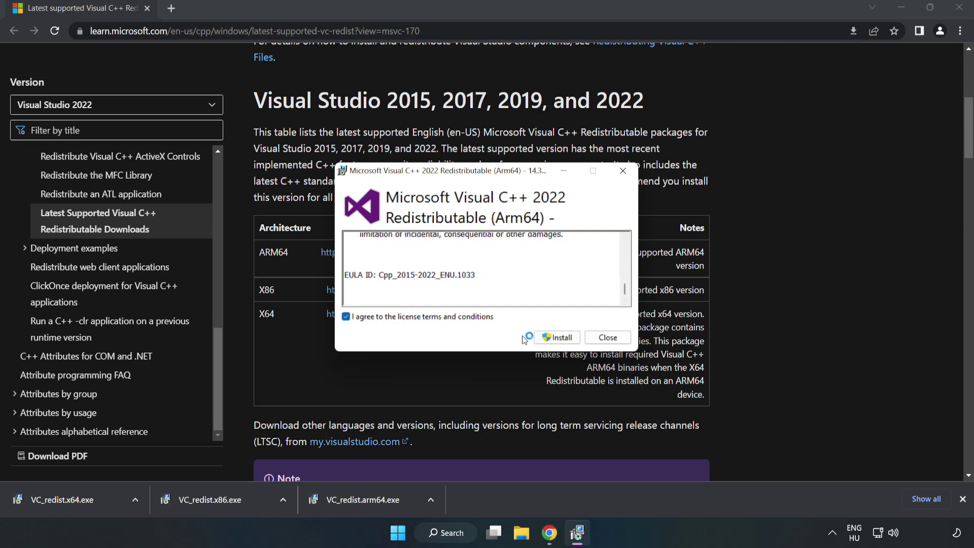
pyautogui.click(558, 339)
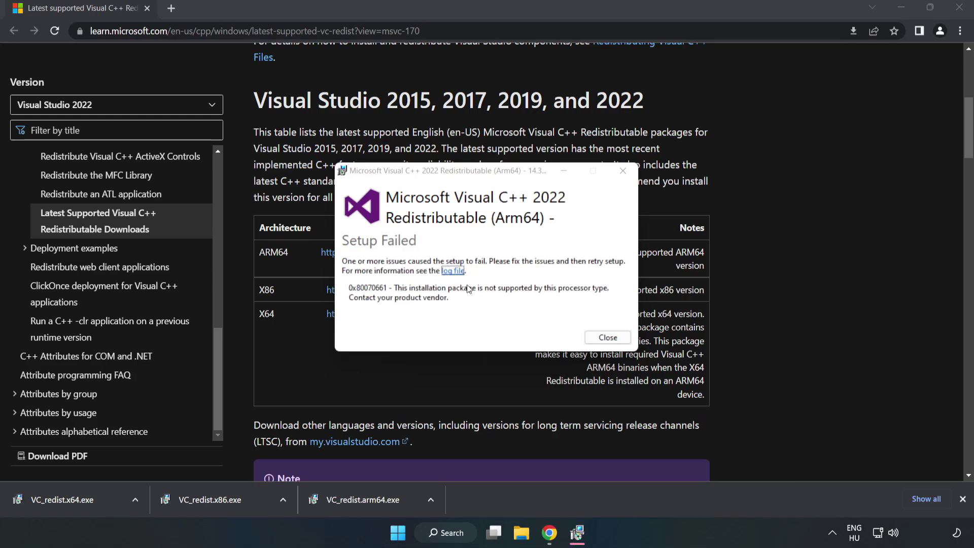
pyautogui.click(604, 339)
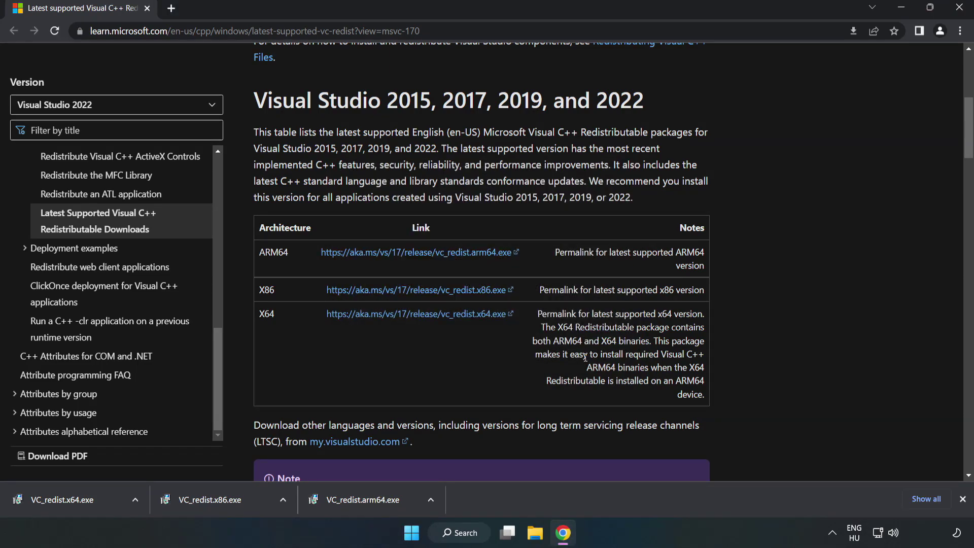
# Install the x86 and x64 redistributables, closing each setup after success.
pyautogui.click(232, 498)
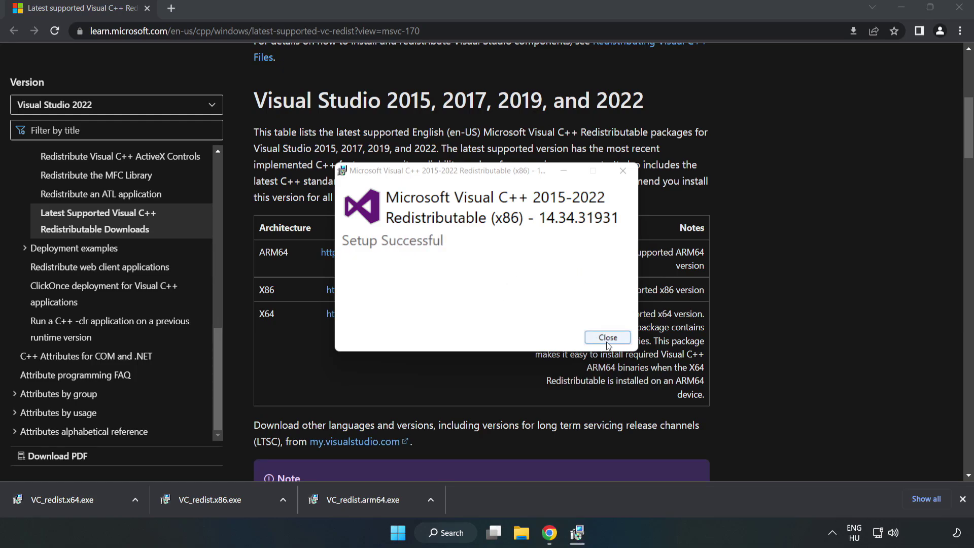
pyautogui.click(608, 338)
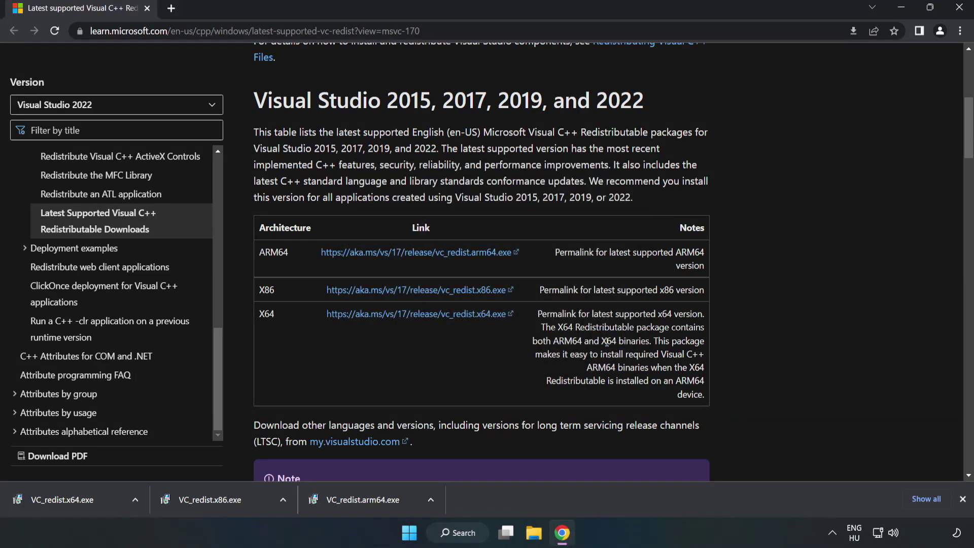
pyautogui.click(53, 497)
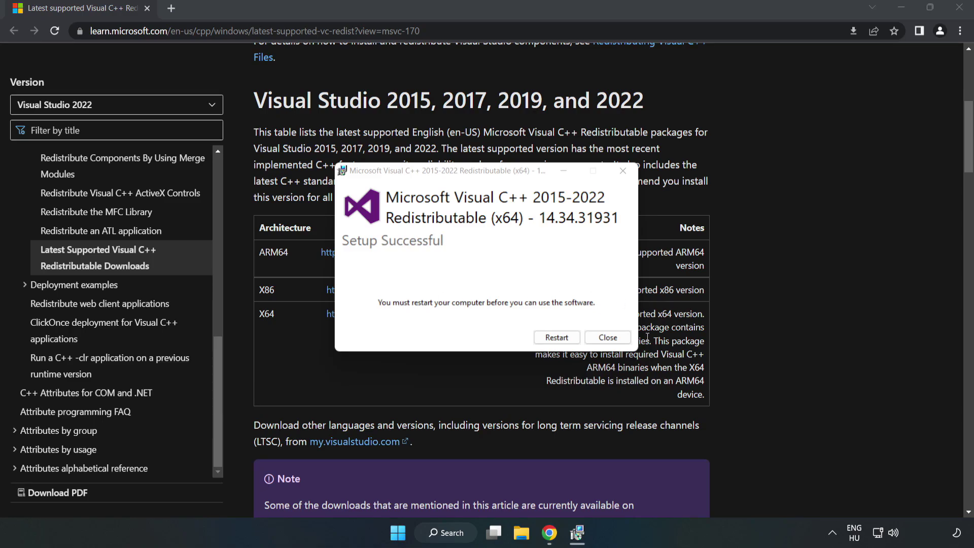
pyautogui.click(608, 338)
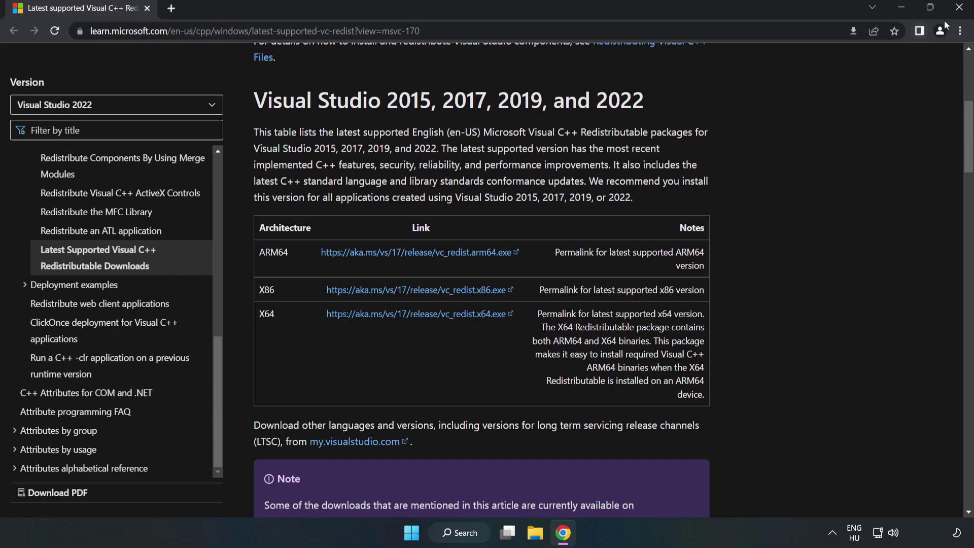
# Close Chrome and show the Start menu's power options with Restart.
pyautogui.click(960, 11)
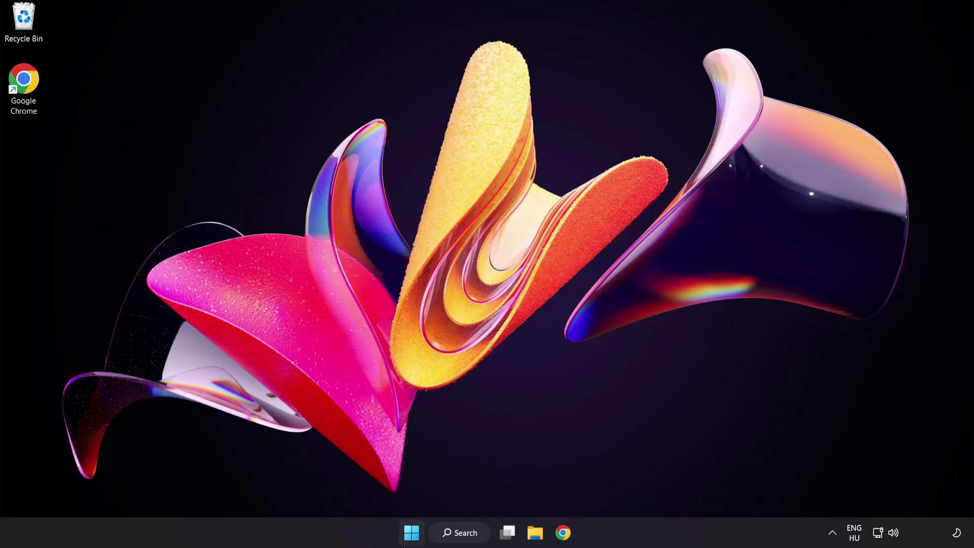
pyautogui.click(412, 533)
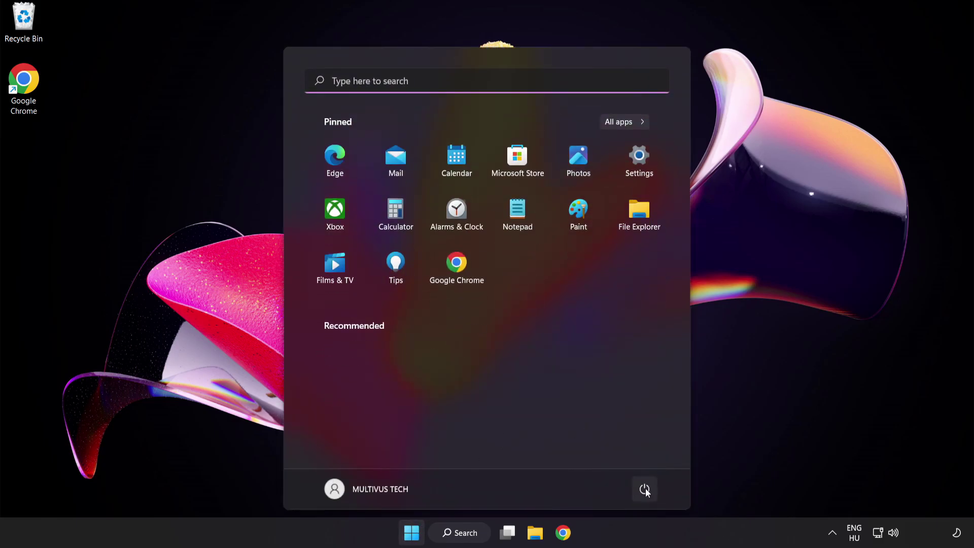
pyautogui.click(644, 489)
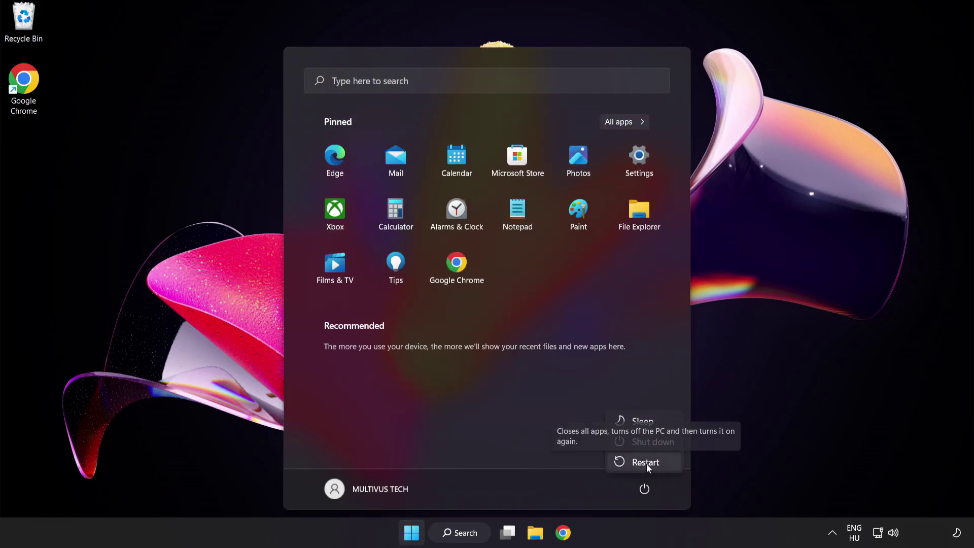